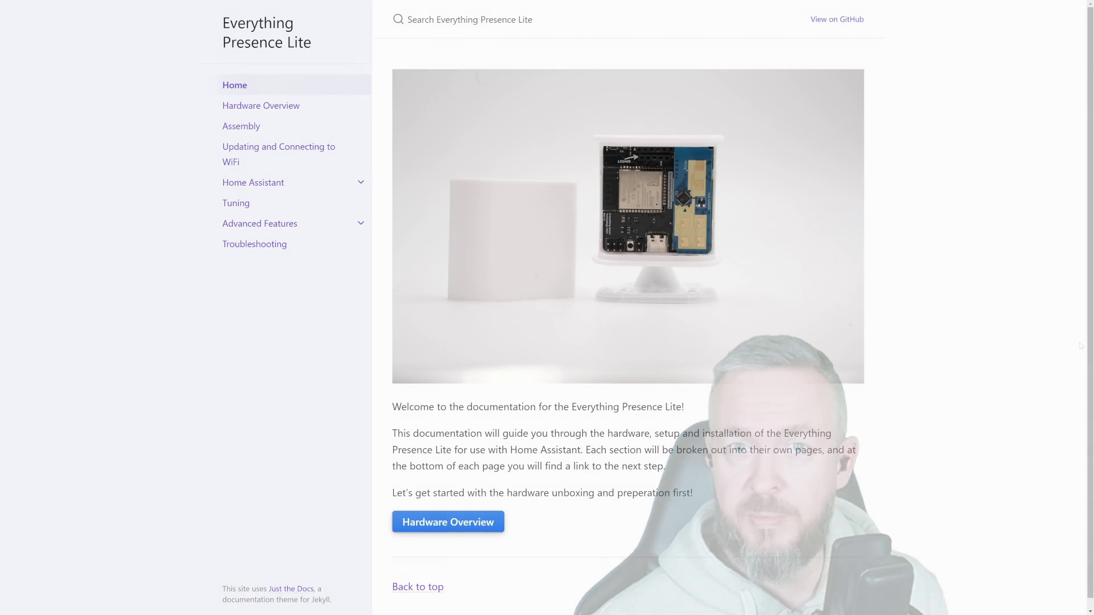
- Read through the Hardware Overview page, highlighting the four mmWave sensor header slot lines
{"action": "left_click", "coordinate": [452, 524]}
{"action": "scroll", "coordinate": [467, 478], "scroll_direction": "down", "scroll_amount": 8}
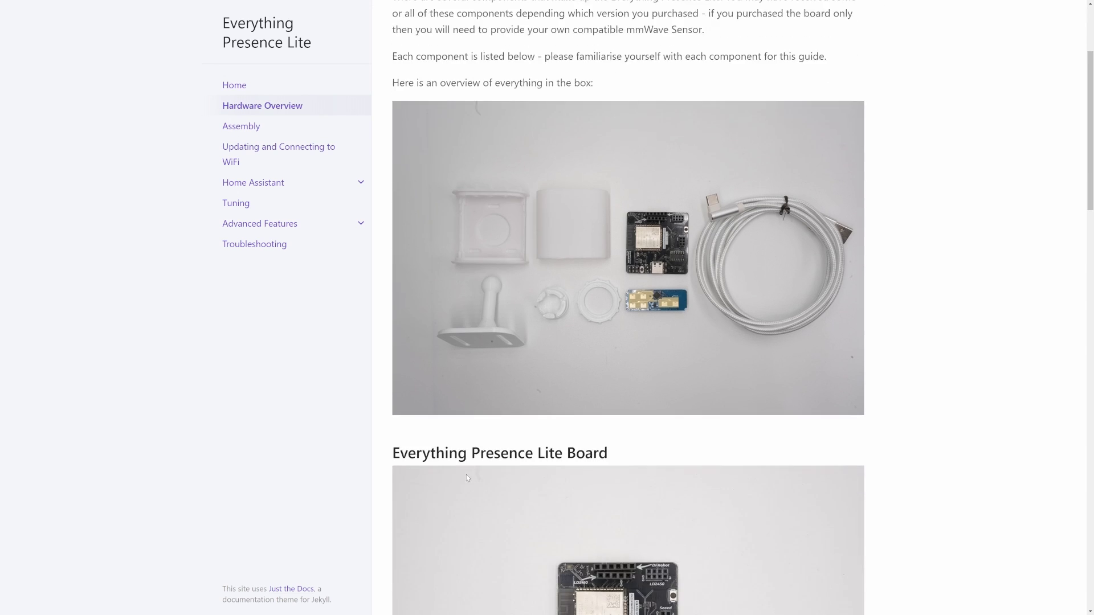
{"action": "scroll", "coordinate": [466, 474], "scroll_direction": "down", "scroll_amount": 9}
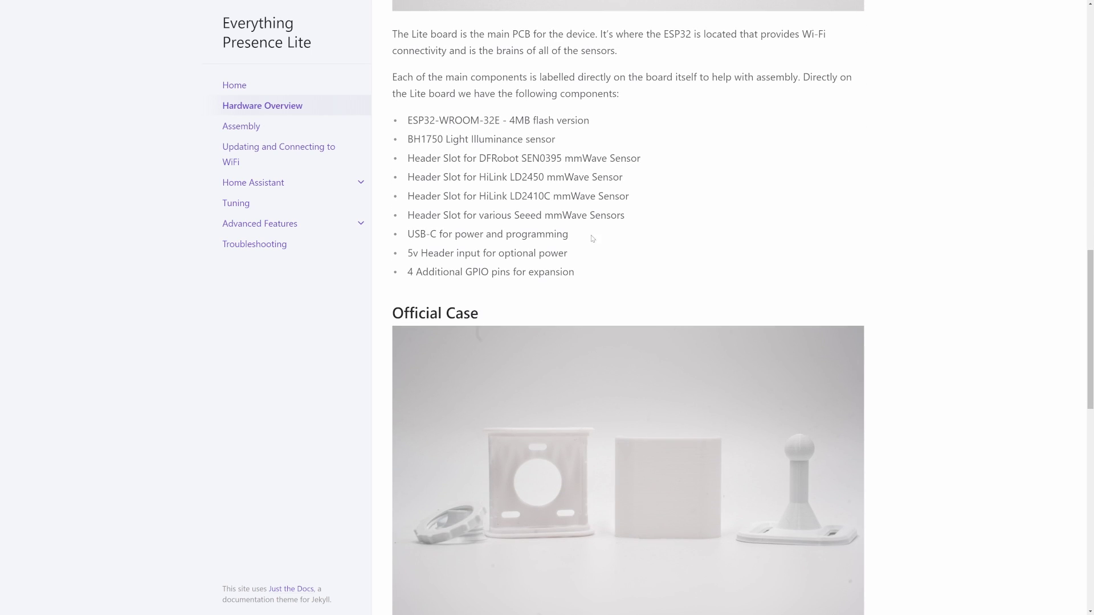
{"action": "left_click_drag", "start_coordinate": [631, 221], "coordinate": [385, 158]}
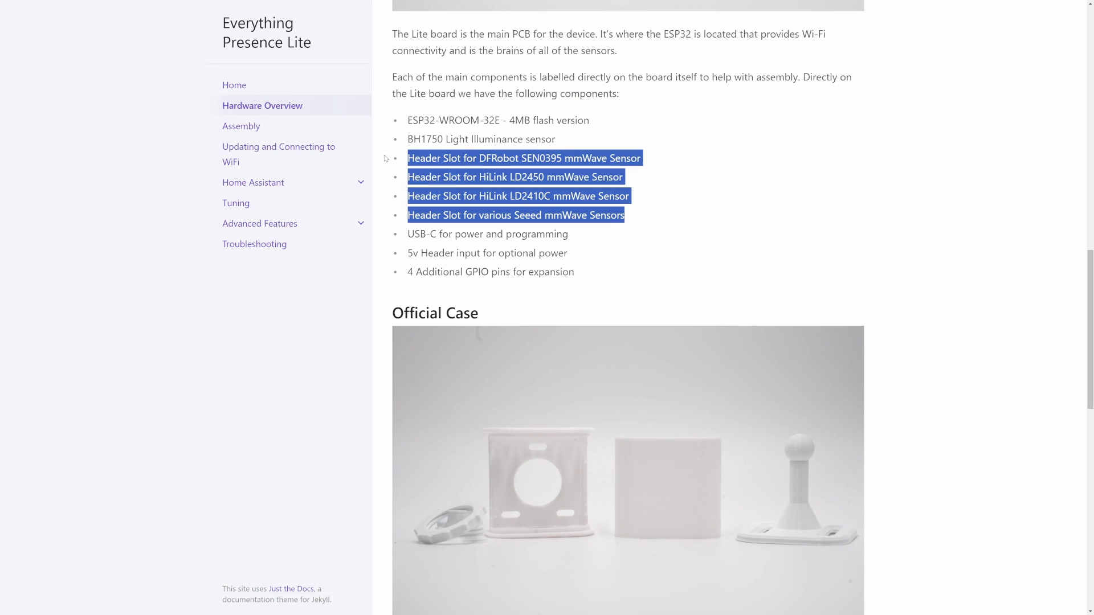
{"action": "scroll", "coordinate": [578, 227], "scroll_direction": "down", "scroll_amount": 6}
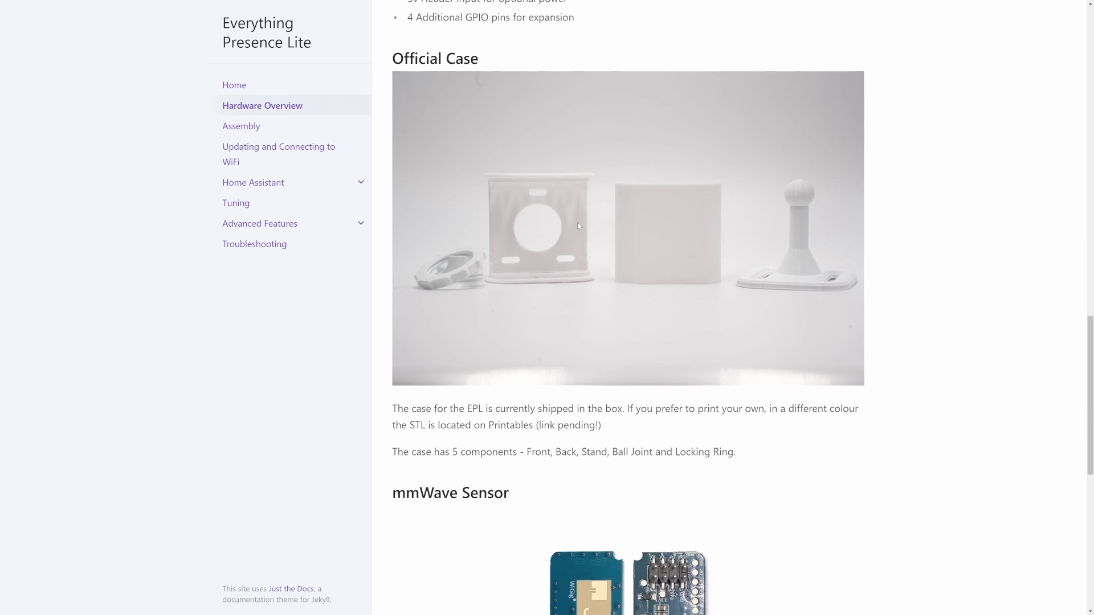
{"action": "scroll", "coordinate": [579, 227], "scroll_direction": "down", "scroll_amount": 3}
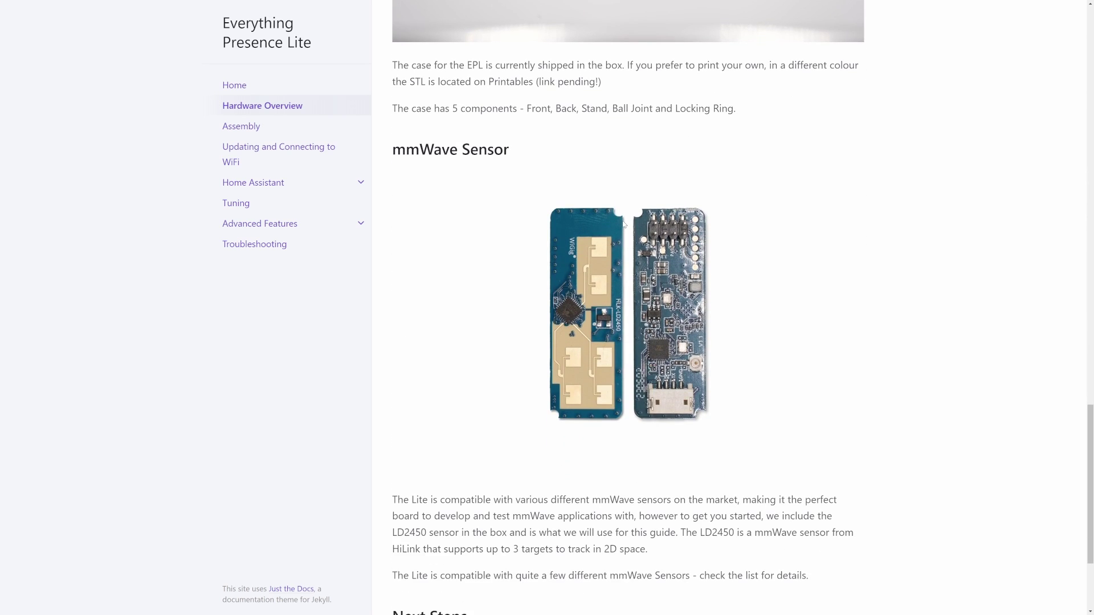
{"action": "scroll", "coordinate": [624, 224], "scroll_direction": "down", "scroll_amount": 3}
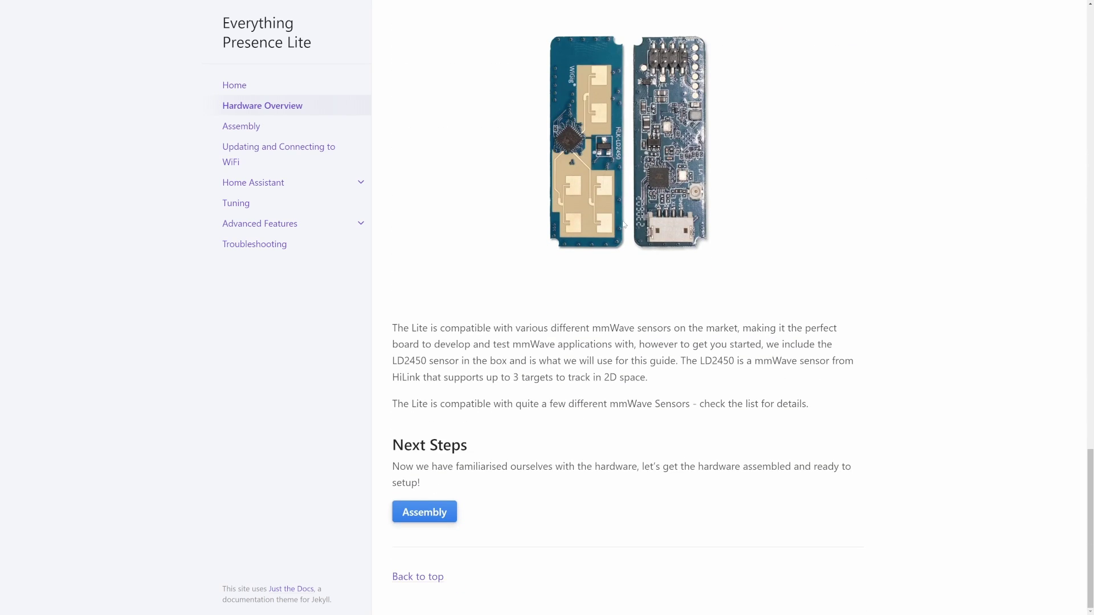
- Go through the Assembly guide down to its Powering On section
{"action": "left_click", "coordinate": [444, 514]}
{"action": "scroll", "coordinate": [712, 325], "scroll_direction": "down", "scroll_amount": 7}
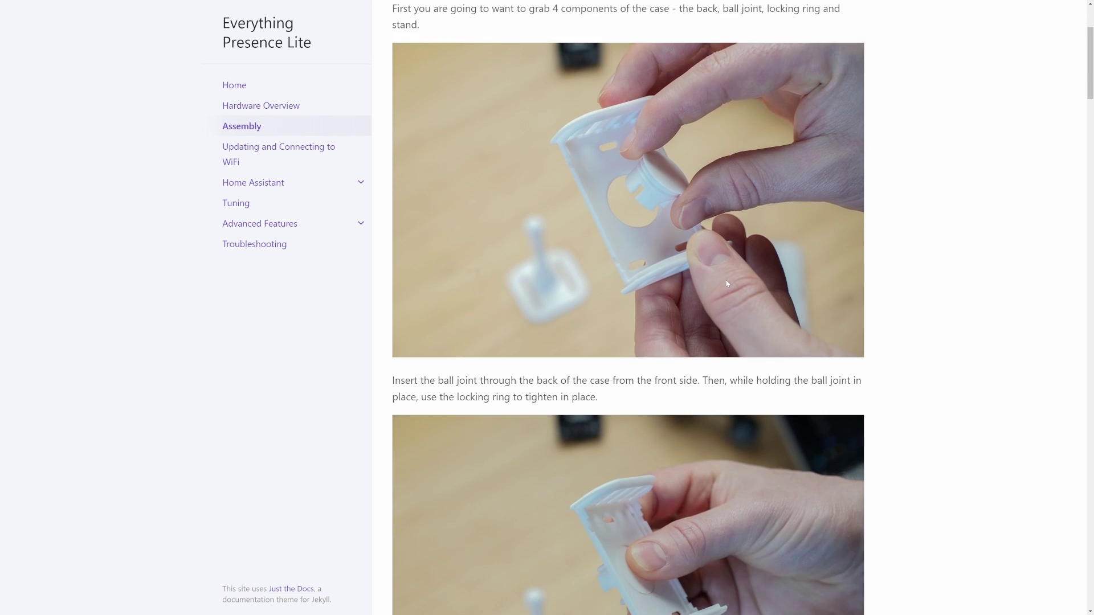
{"action": "scroll", "coordinate": [726, 280], "scroll_direction": "down", "scroll_amount": 7}
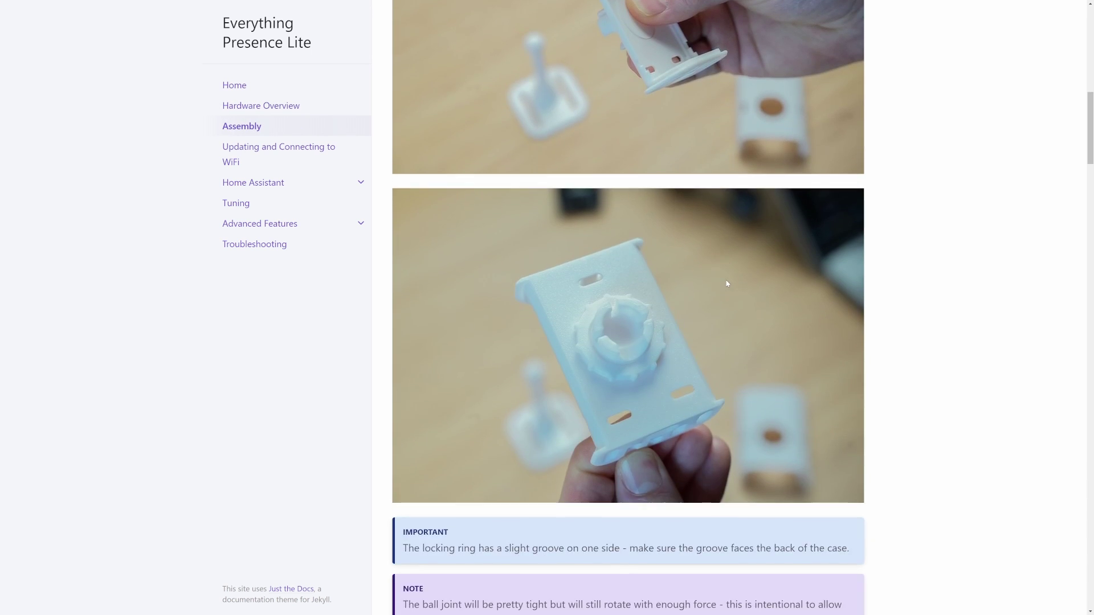
{"action": "scroll", "coordinate": [727, 283], "scroll_direction": "down", "scroll_amount": 10}
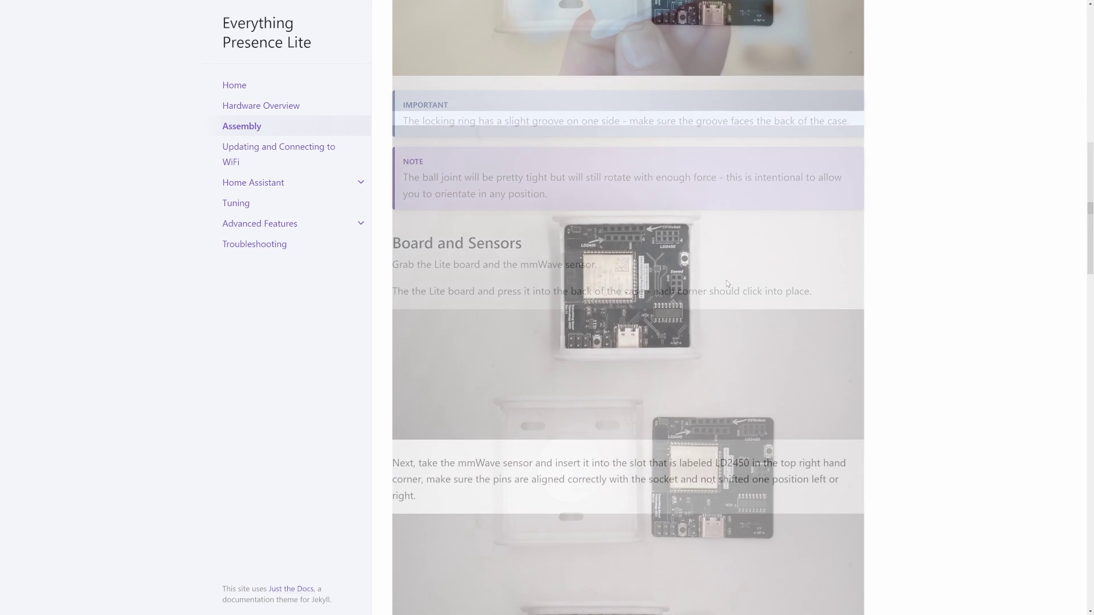
{"action": "scroll", "coordinate": [726, 279], "scroll_direction": "down", "scroll_amount": 6}
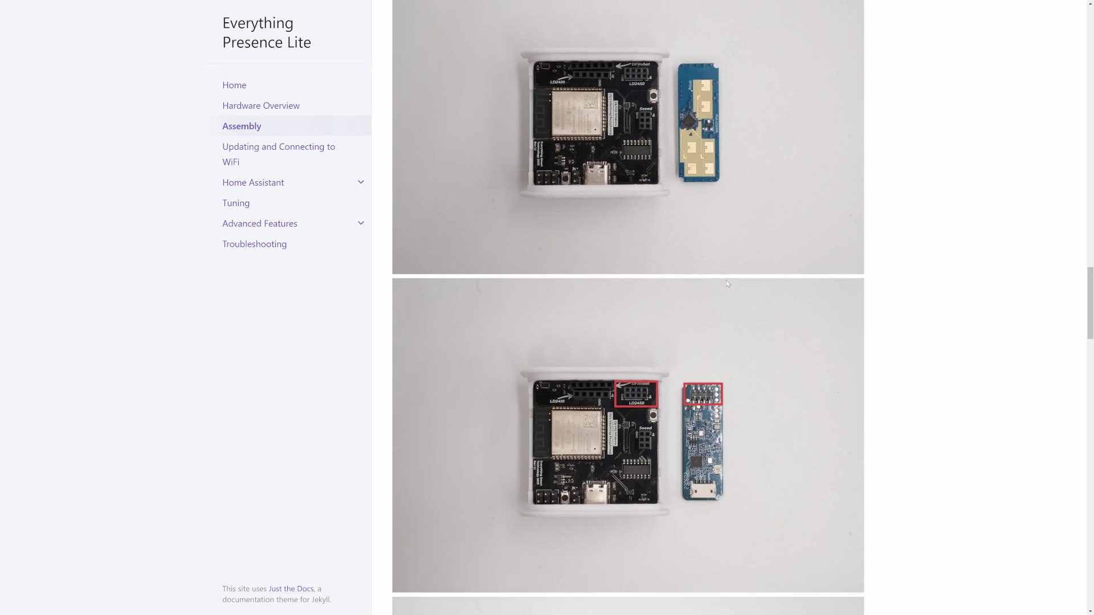
{"action": "scroll", "coordinate": [727, 283], "scroll_direction": "down", "scroll_amount": 7}
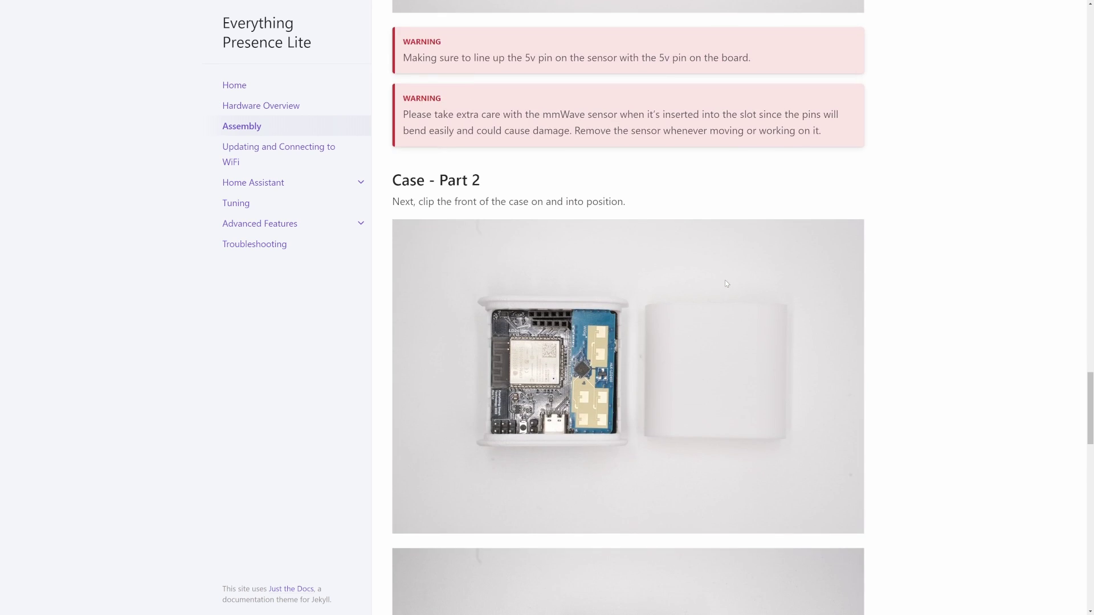
{"action": "scroll", "coordinate": [727, 283], "scroll_direction": "down", "scroll_amount": 9}
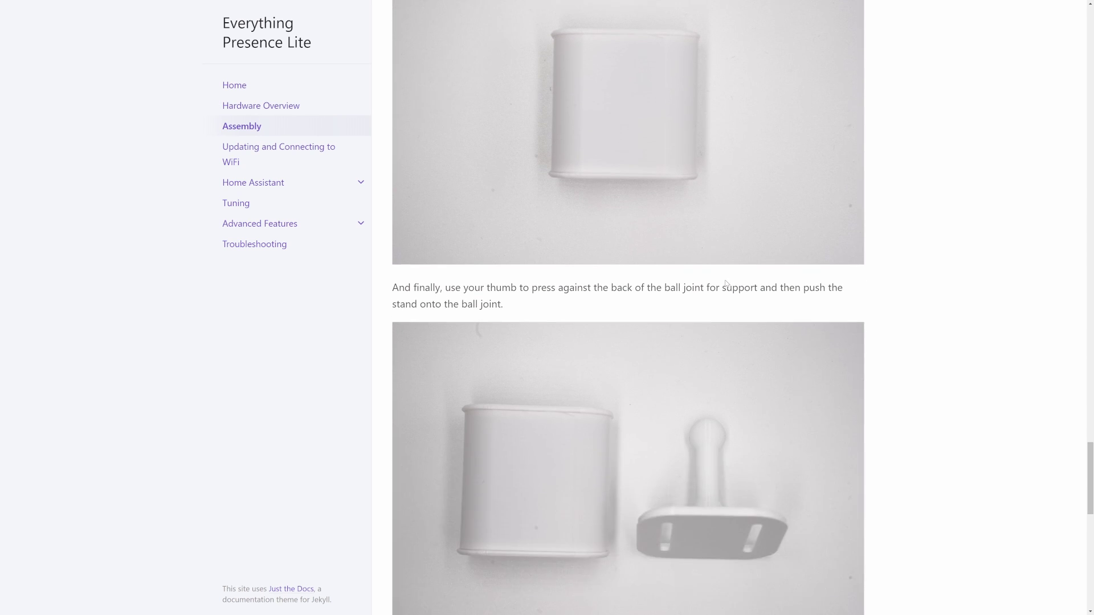
{"action": "scroll", "coordinate": [727, 283], "scroll_direction": "down", "scroll_amount": 8}
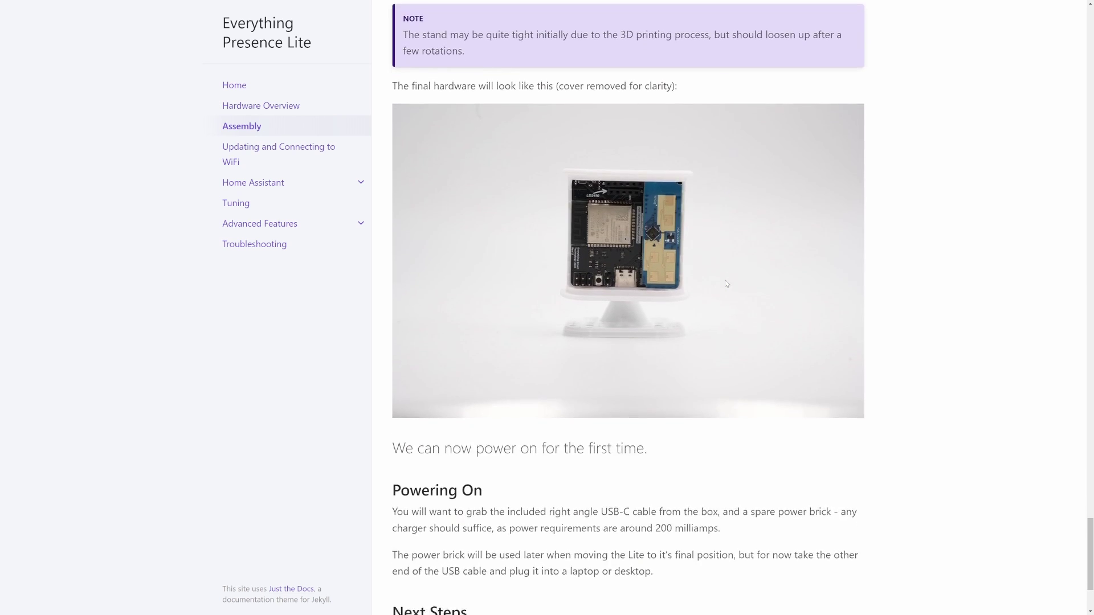
- Install the Everything Presence Lite HA firmware from the Updating and Connecting to WiFi page
{"action": "left_click", "coordinate": [516, 514]}
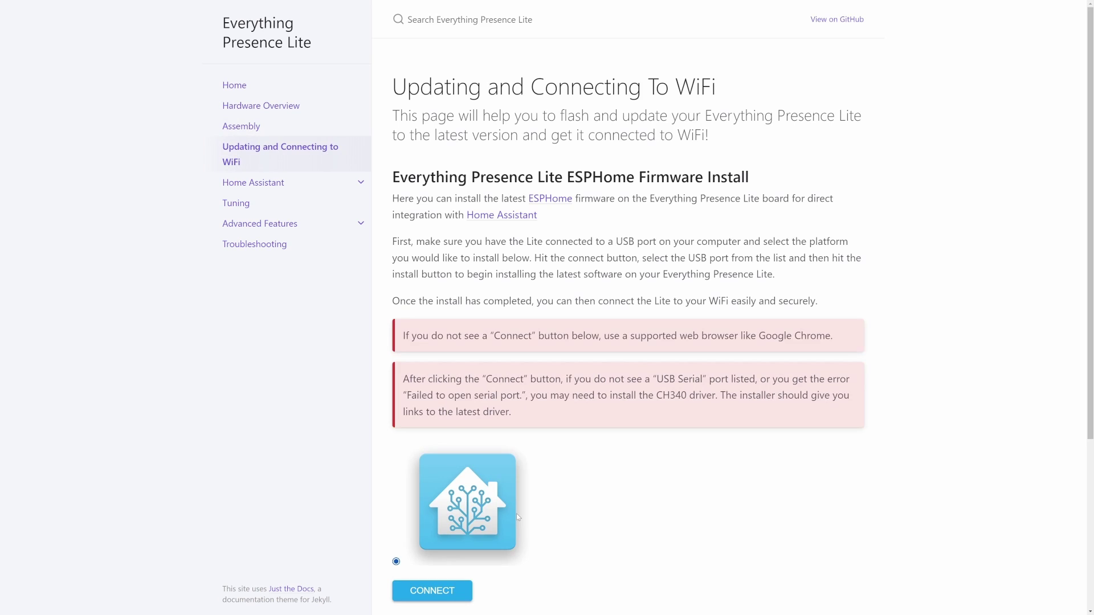
{"action": "scroll", "coordinate": [584, 306], "scroll_direction": "down", "scroll_amount": 2}
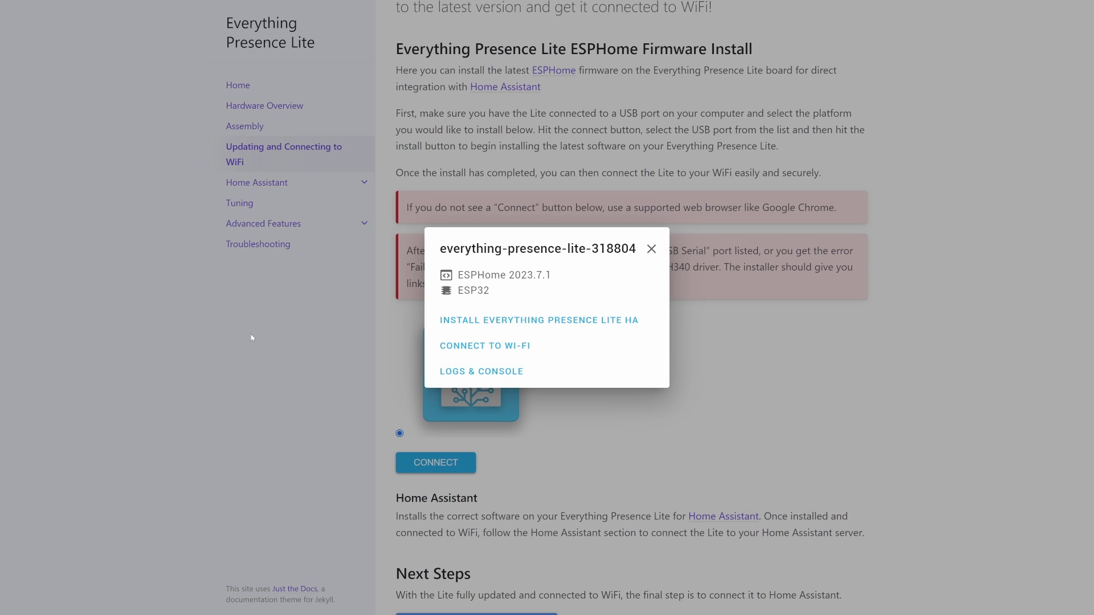
{"action": "left_click", "coordinate": [458, 322]}
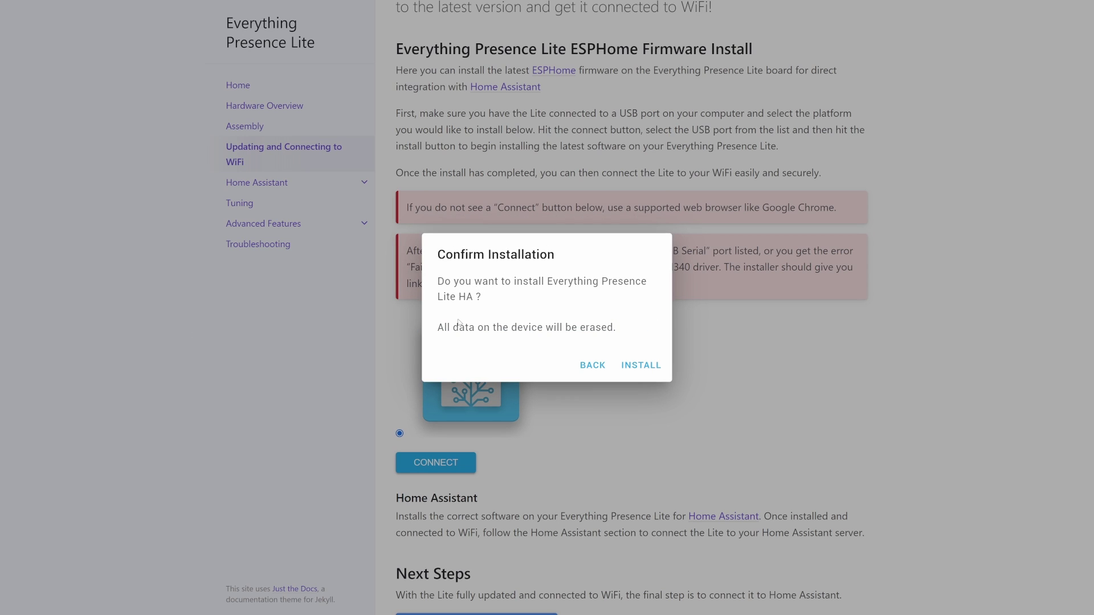
{"action": "left_click", "coordinate": [641, 367]}
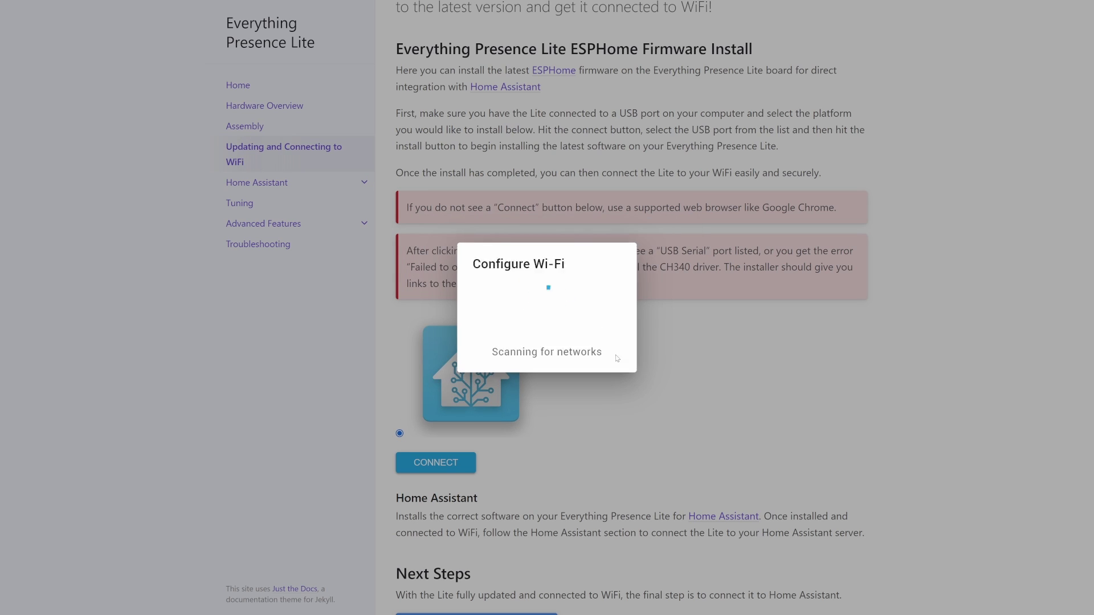
{"action": "left_click", "coordinate": [613, 354]}
- Join the device to the BT_IoT_2 Wi-Fi network with its password
{"action": "left_click", "coordinate": [563, 290]}
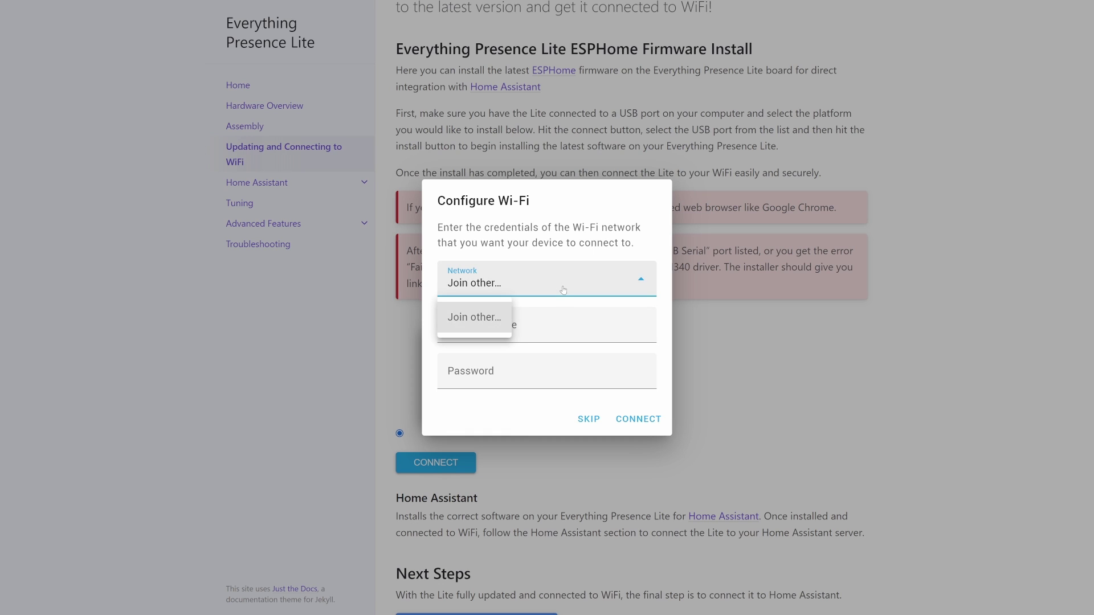
{"action": "left_click", "coordinate": [541, 312]}
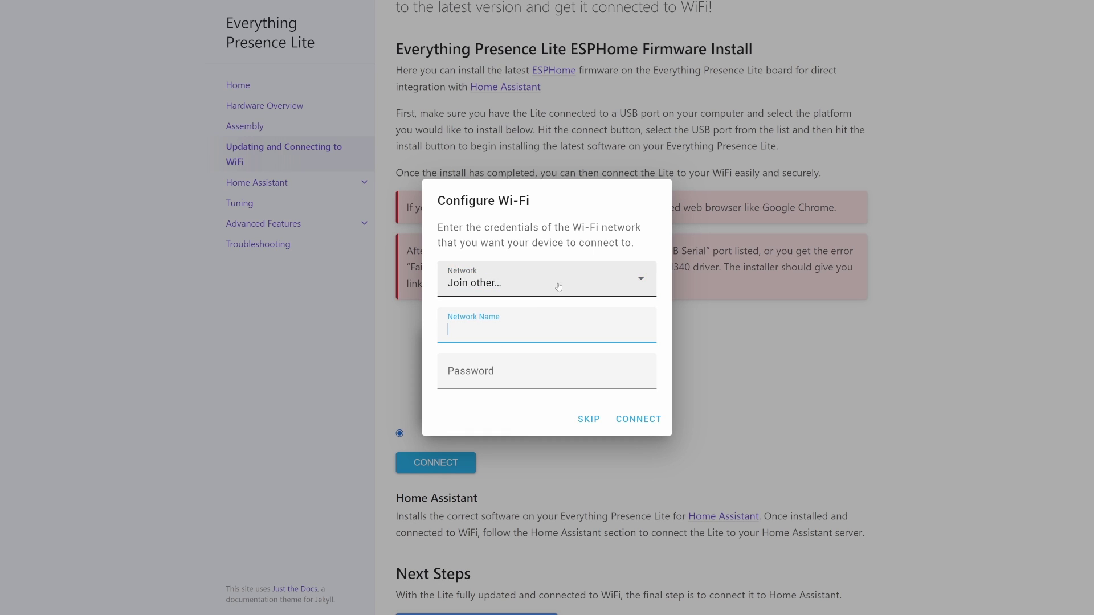
{"action": "left_click", "coordinate": [561, 288]}
{"action": "left_click", "coordinate": [560, 288]}
{"action": "left_click", "coordinate": [536, 336]}
{"action": "type", "text": "BT_IoT_2"}
{"action": "key", "text": "Tab"}
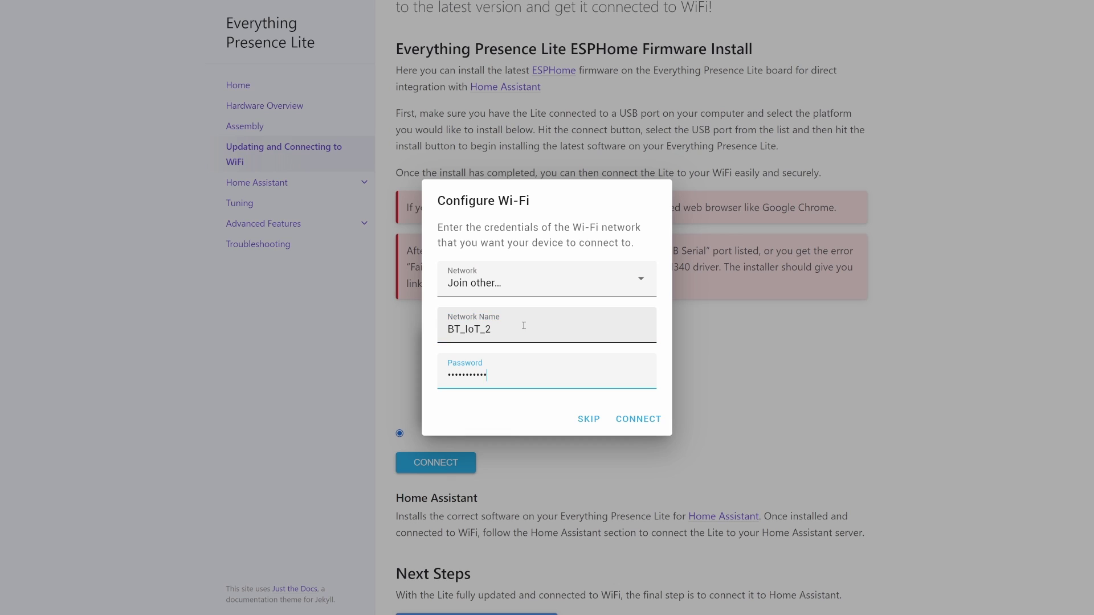
{"action": "left_click", "coordinate": [634, 420]}
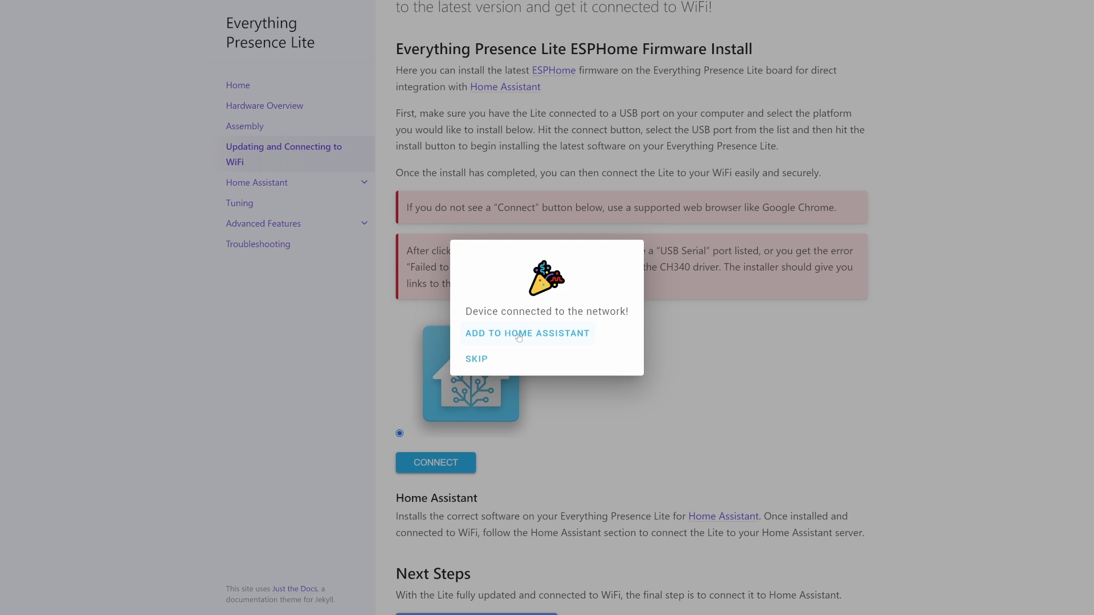
- Configure the discovered ESPHome device Everything Presence Lite 318804, submit it, and finish the area step
{"action": "left_click", "coordinate": [519, 335]}
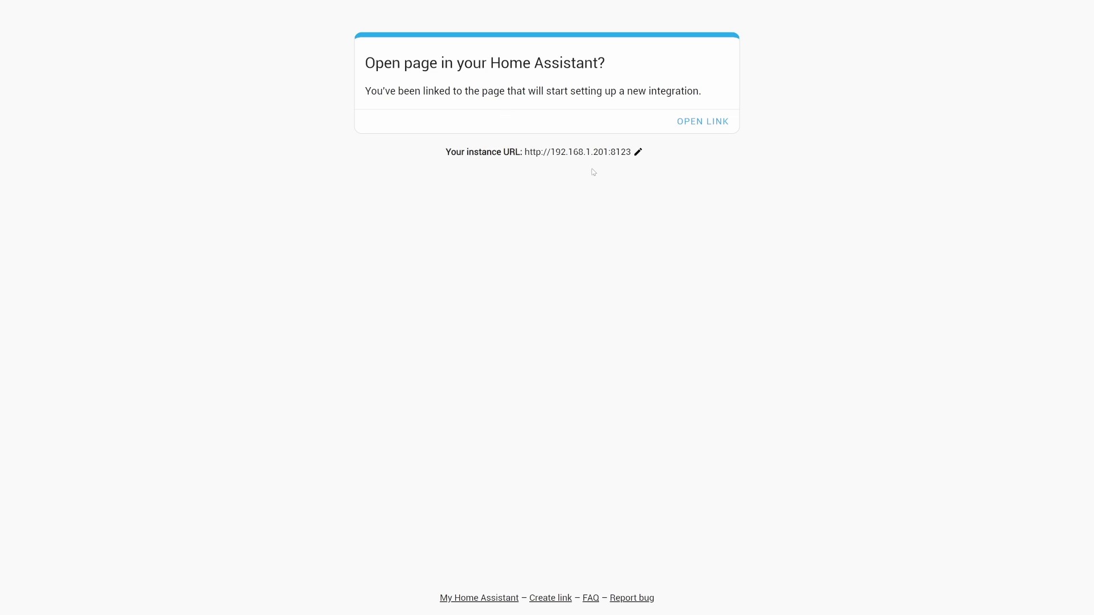
{"action": "left_click", "coordinate": [704, 121]}
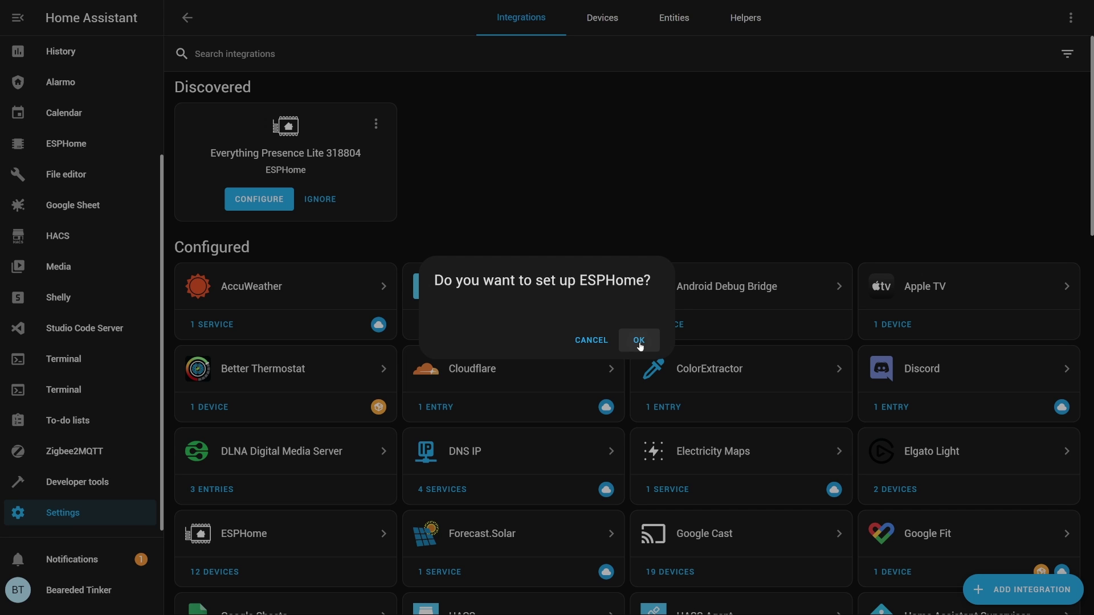
{"action": "left_click", "coordinate": [638, 341]}
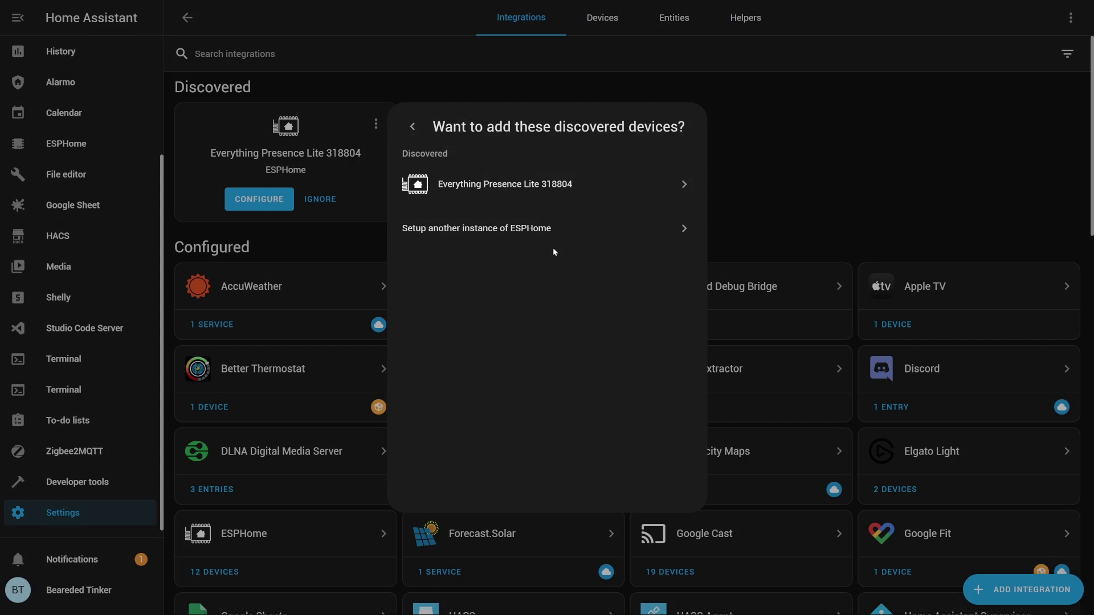
{"action": "left_click", "coordinate": [536, 185]}
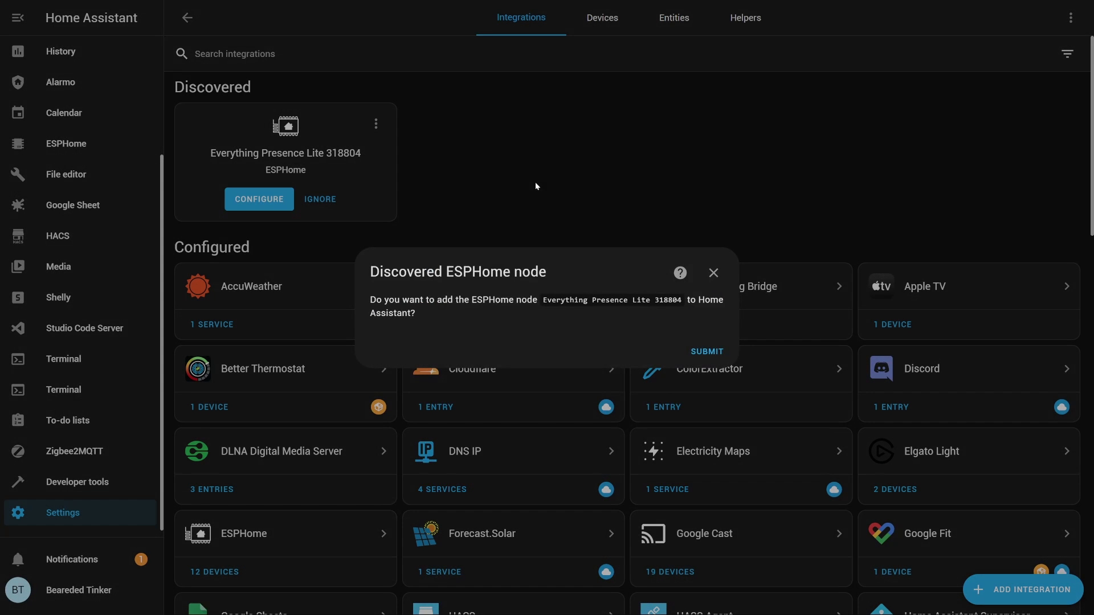
{"action": "left_click", "coordinate": [701, 352]}
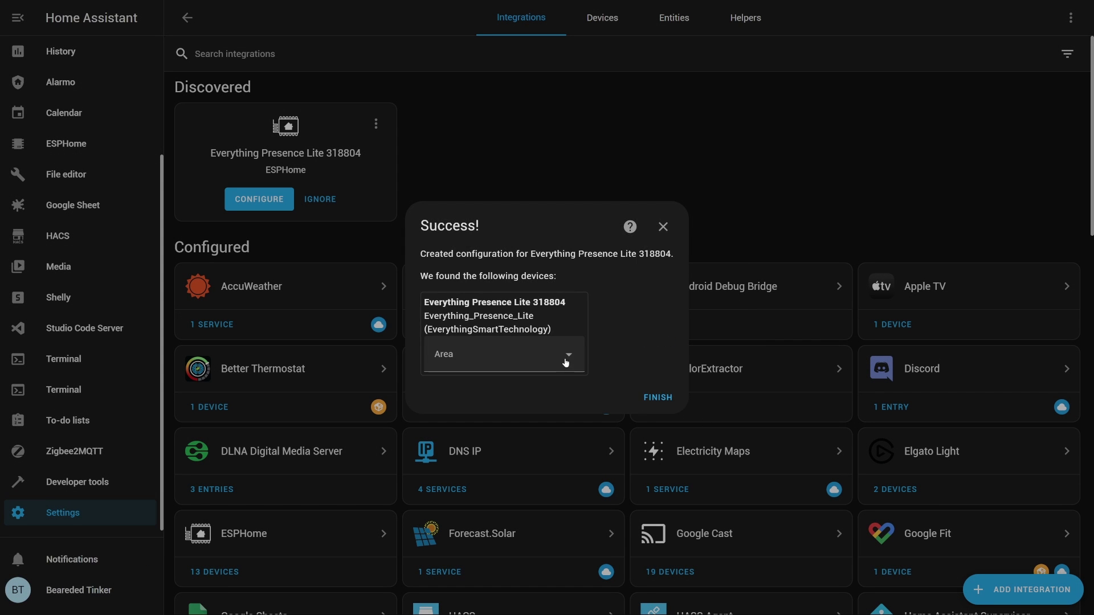
{"action": "left_click", "coordinate": [547, 355]}
{"action": "scroll", "coordinate": [519, 407], "scroll_direction": "down", "scroll_amount": 5}
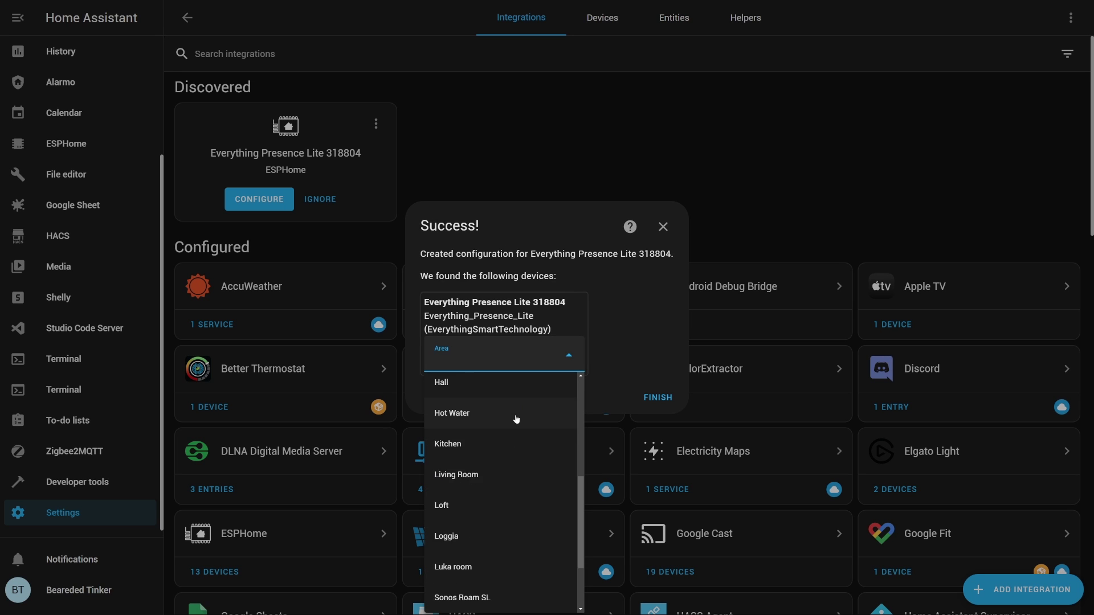
{"action": "left_click", "coordinate": [661, 398]}
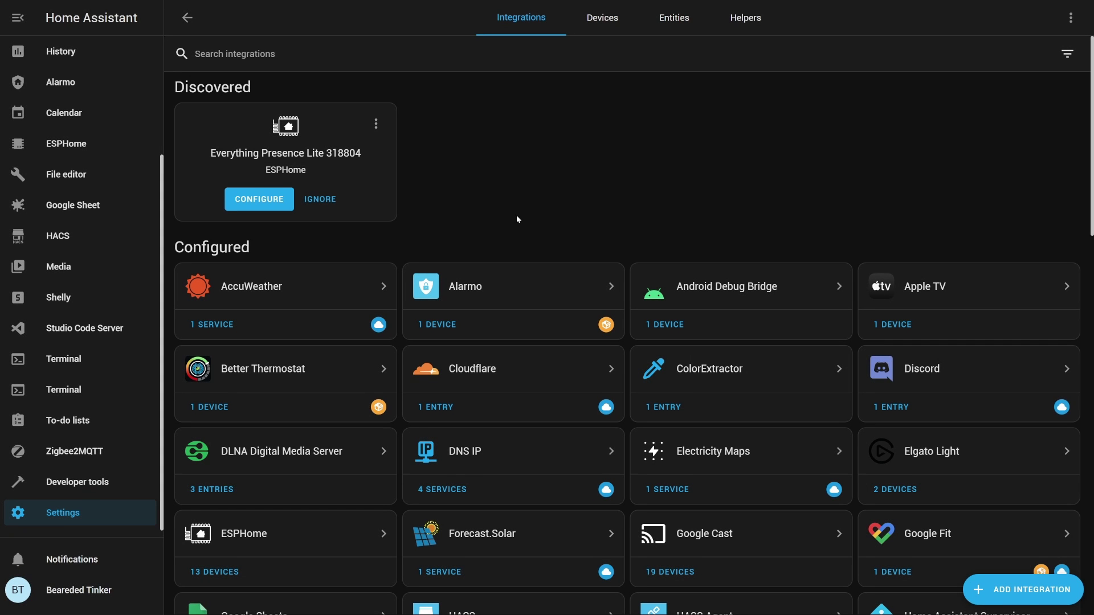
{"action": "scroll", "coordinate": [516, 217], "scroll_direction": "down", "scroll_amount": 5}
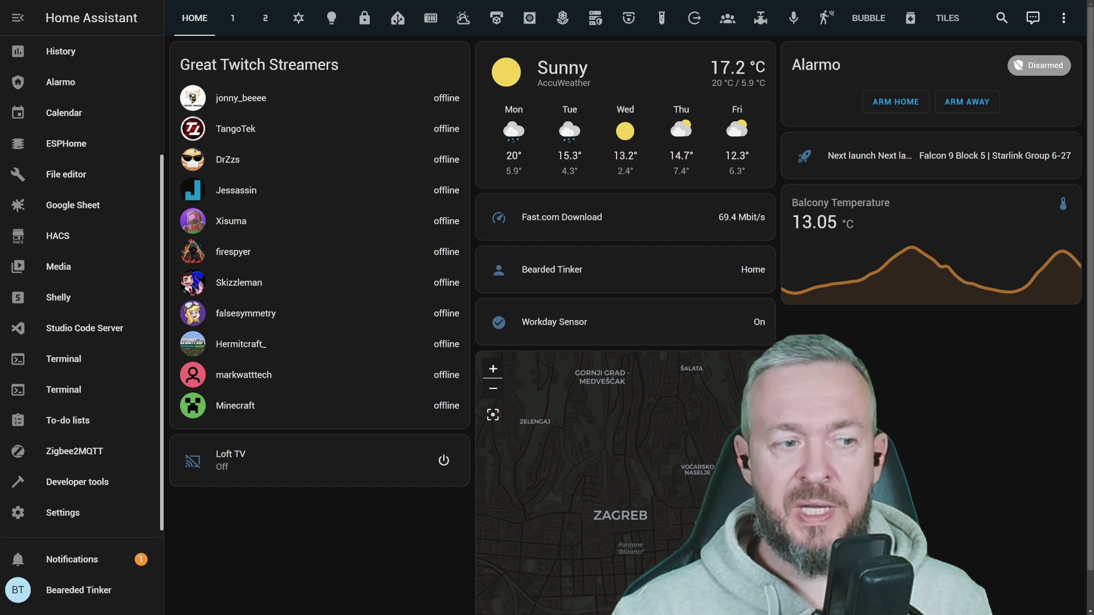
- Search 'esp' under Devices & services, cancel the ESPHome host form, and open the ESPHome integration
{"action": "scroll", "coordinate": [319, 484], "scroll_direction": "down", "scroll_amount": 1}
{"action": "left_click", "coordinate": [84, 515]}
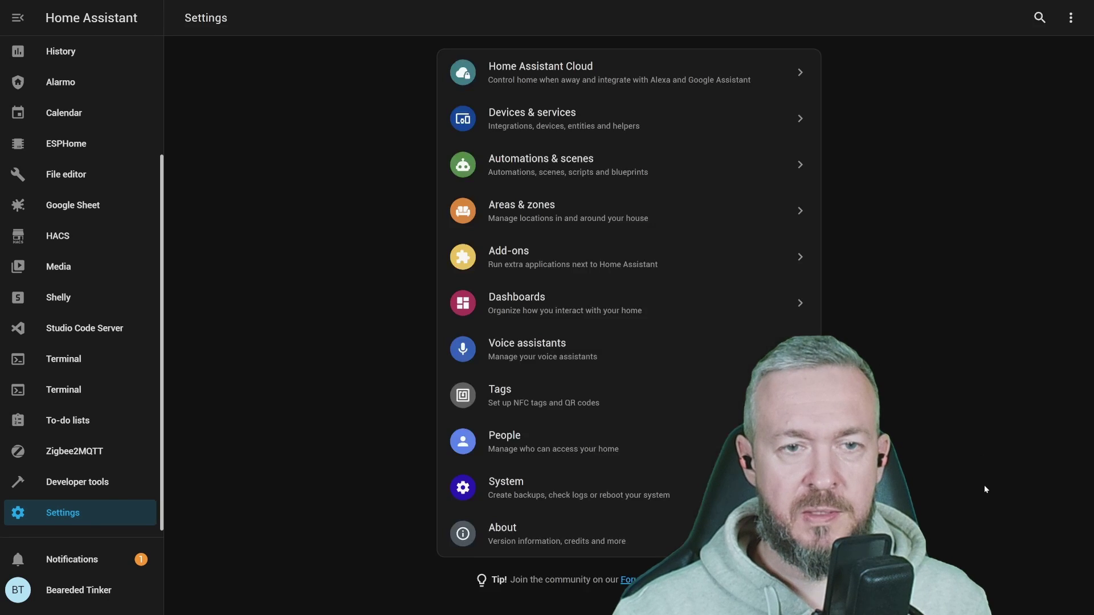
{"action": "left_click", "coordinate": [579, 129]}
{"action": "left_click", "coordinate": [1033, 579]}
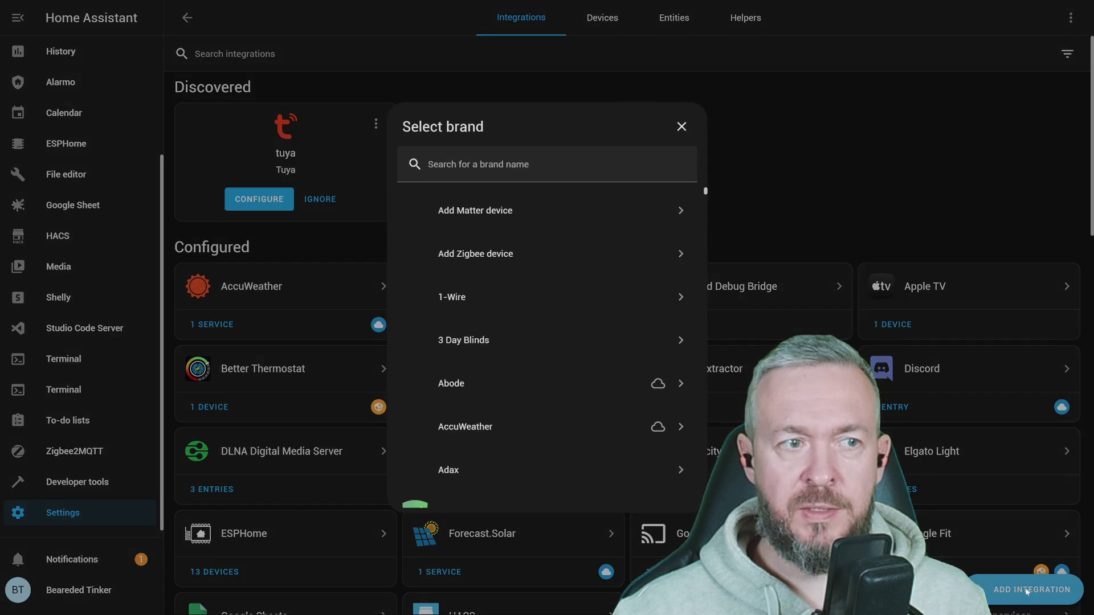
{"action": "type", "text": "esp"}
{"action": "left_click", "coordinate": [467, 208]}
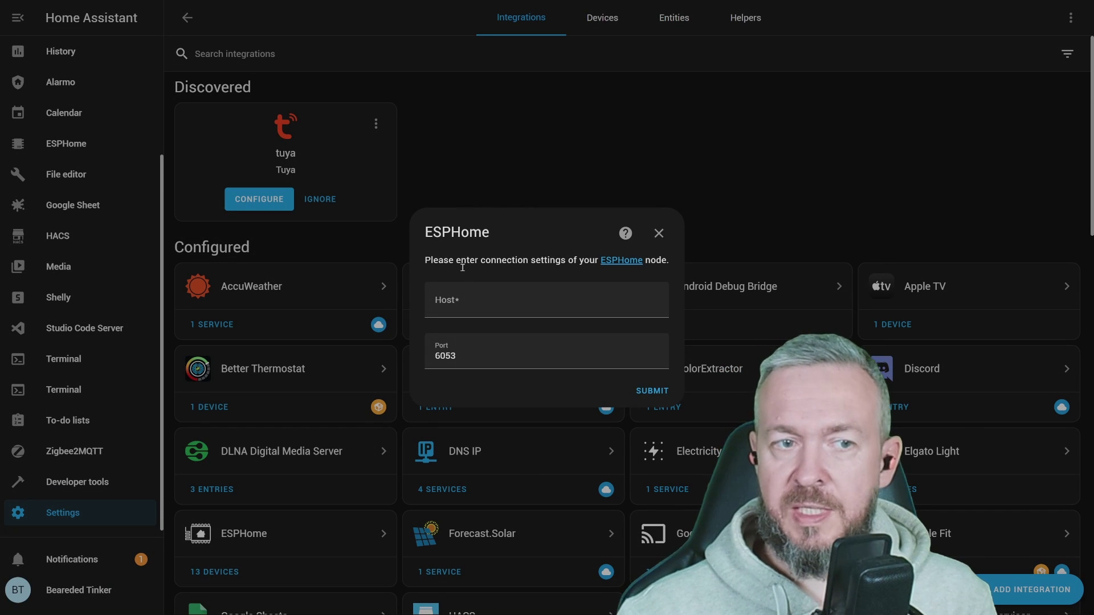
{"action": "left_click", "coordinate": [455, 300]}
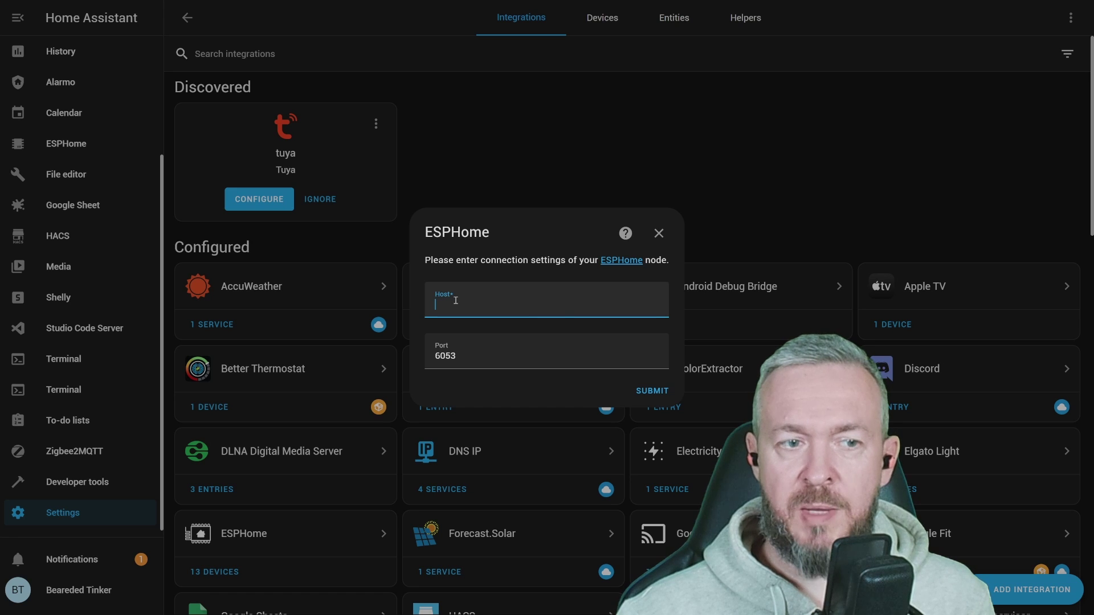
{"action": "left_click", "coordinate": [659, 235]}
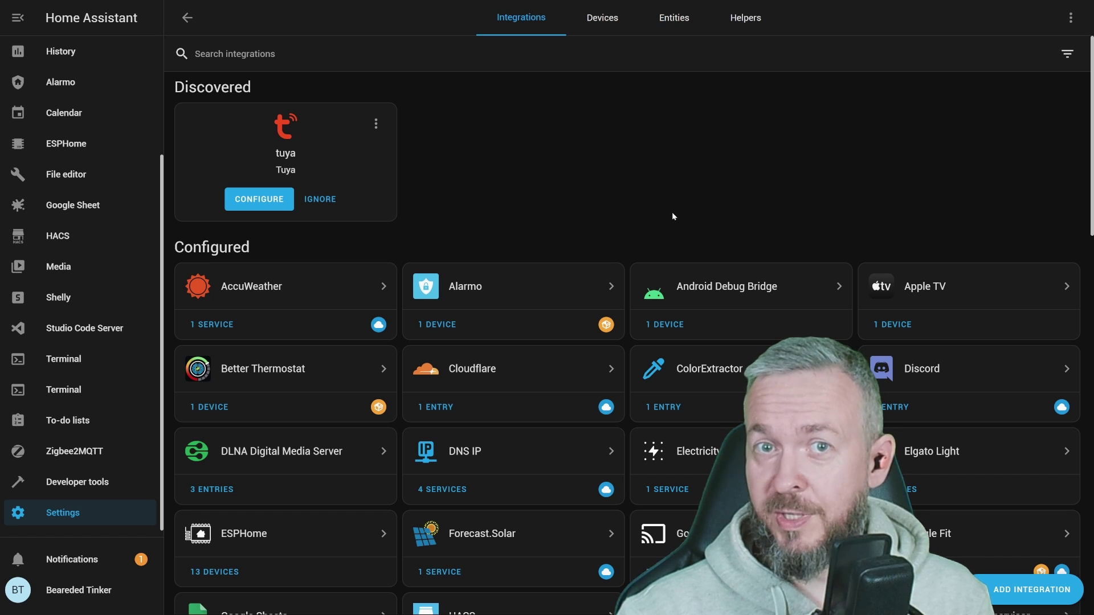
{"action": "scroll", "coordinate": [671, 212], "scroll_direction": "down", "scroll_amount": 6}
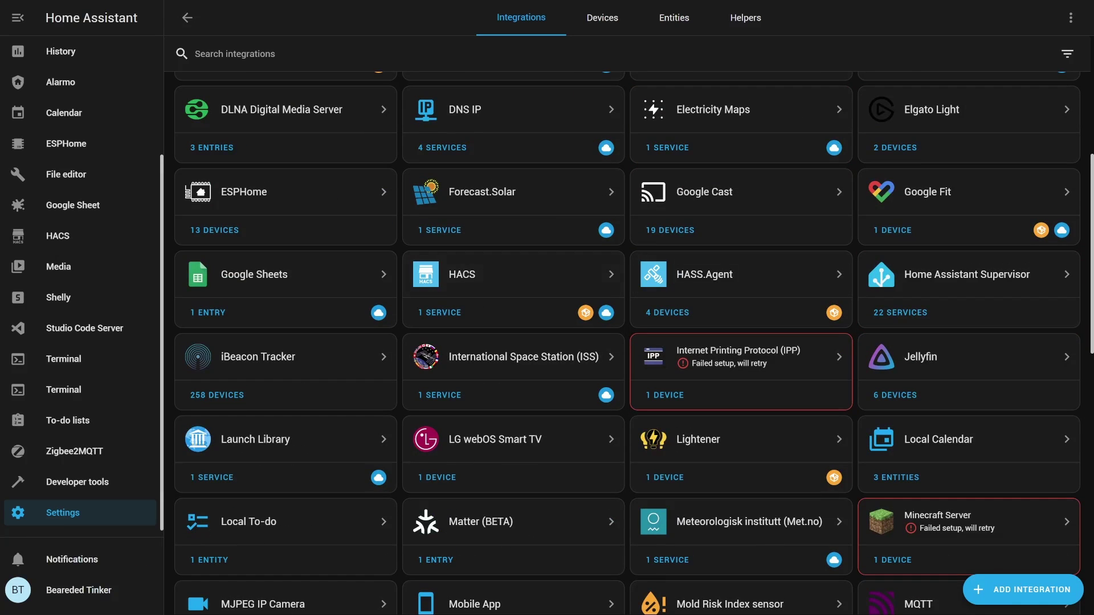
{"action": "left_click", "coordinate": [214, 202]}
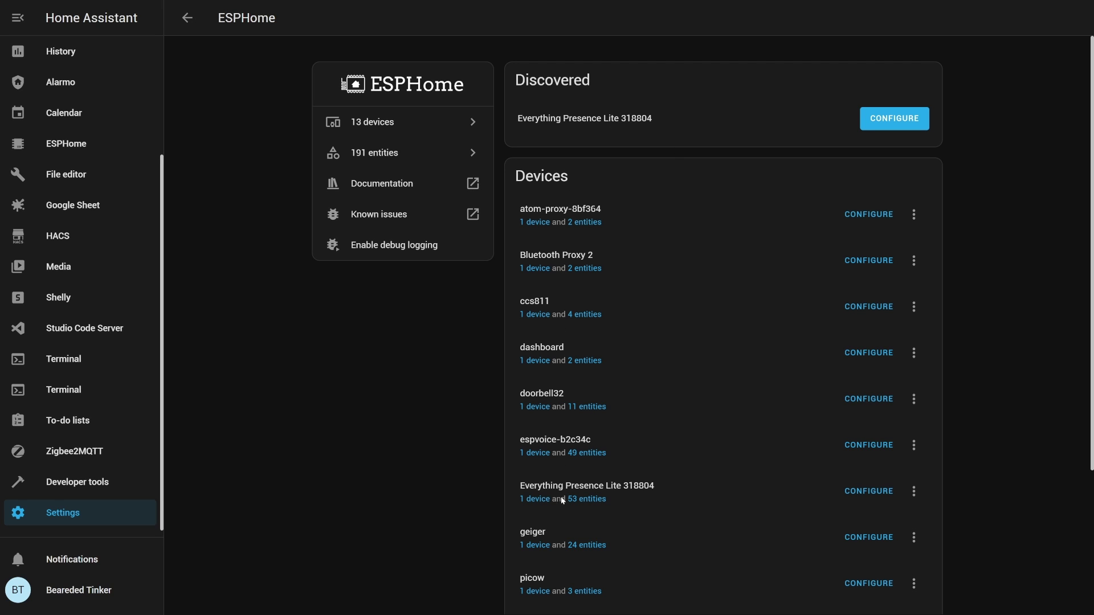
- Open the Everything Presence Lite 318804 device, toggle its ESP32 LED, and lower Occupancy Off to 10 s
{"action": "left_click", "coordinate": [526, 502]}
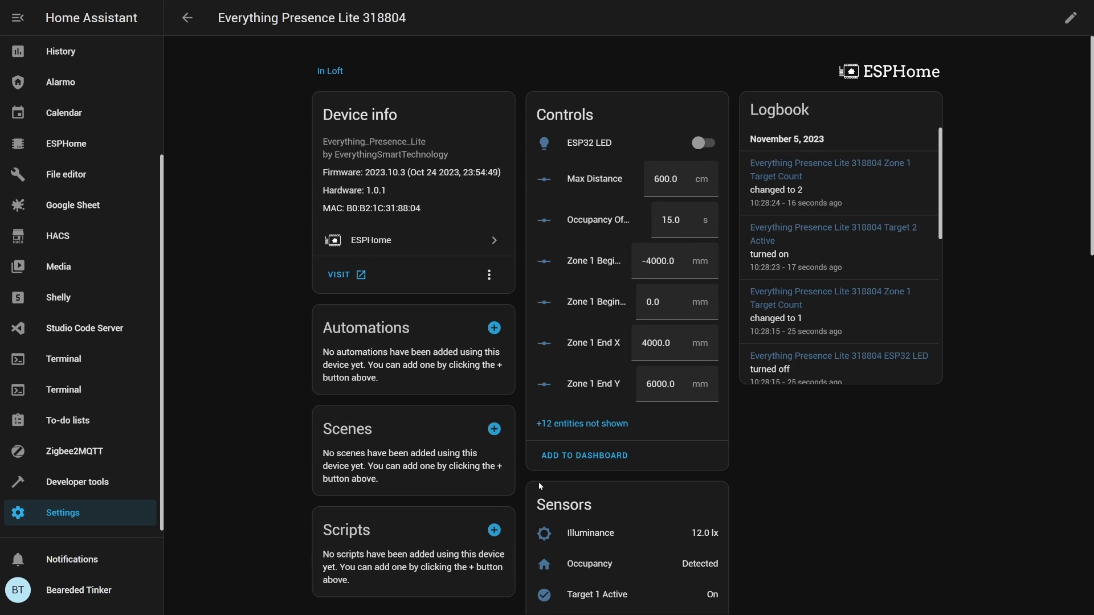
{"action": "left_click", "coordinate": [699, 147]}
{"action": "left_click", "coordinate": [699, 147]}
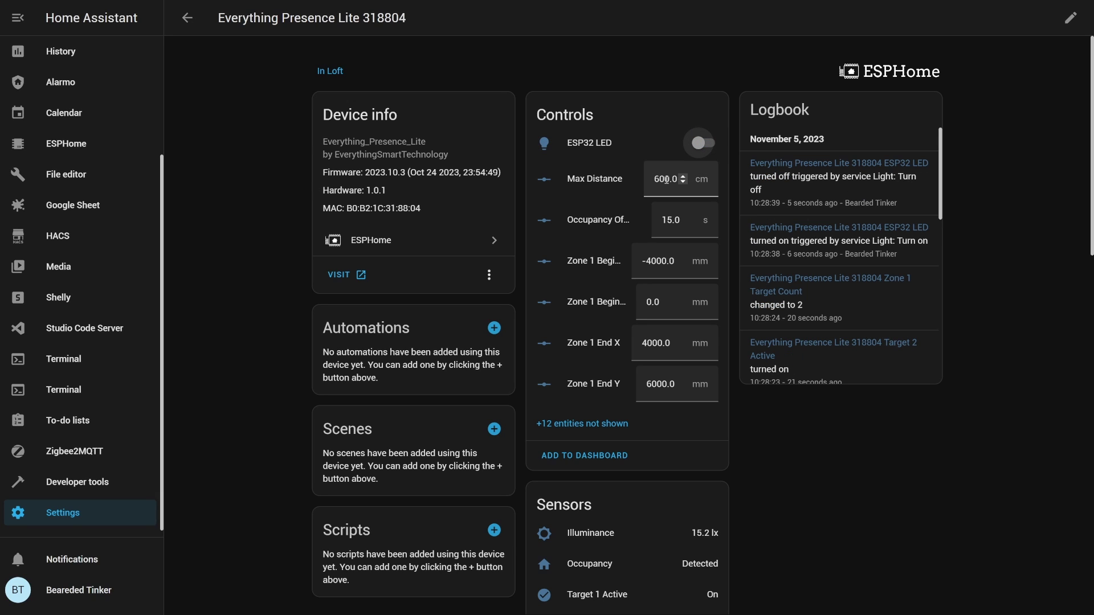
{"action": "left_click", "coordinate": [690, 222]}
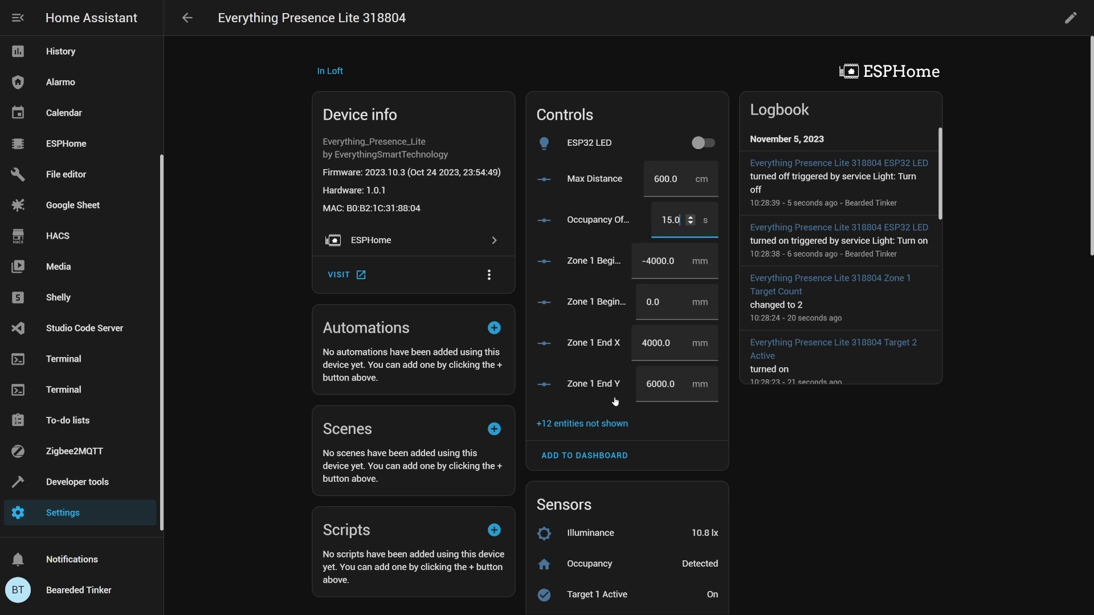
- Reveal the 12 hidden entities on the device page
{"action": "scroll", "coordinate": [624, 361], "scroll_direction": "down", "scroll_amount": 1}
{"action": "scroll", "coordinate": [625, 361], "scroll_direction": "down", "scroll_amount": 1}
{"action": "left_click", "coordinate": [582, 382]}
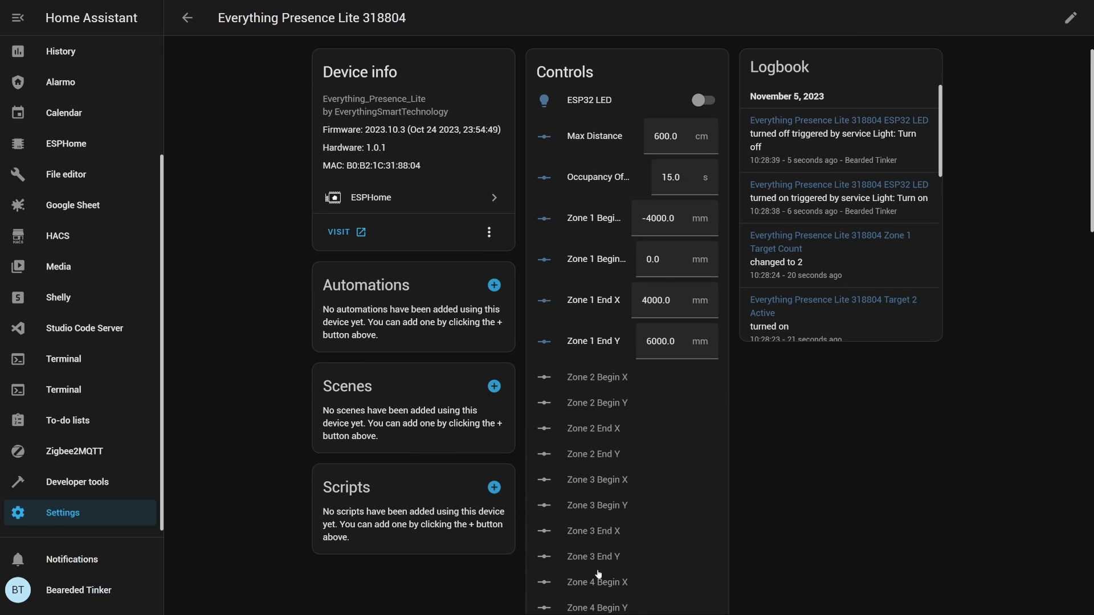
{"action": "scroll", "coordinate": [595, 581], "scroll_direction": "down", "scroll_amount": 4}
{"action": "scroll", "coordinate": [589, 543], "scroll_direction": "up", "scroll_amount": 3}
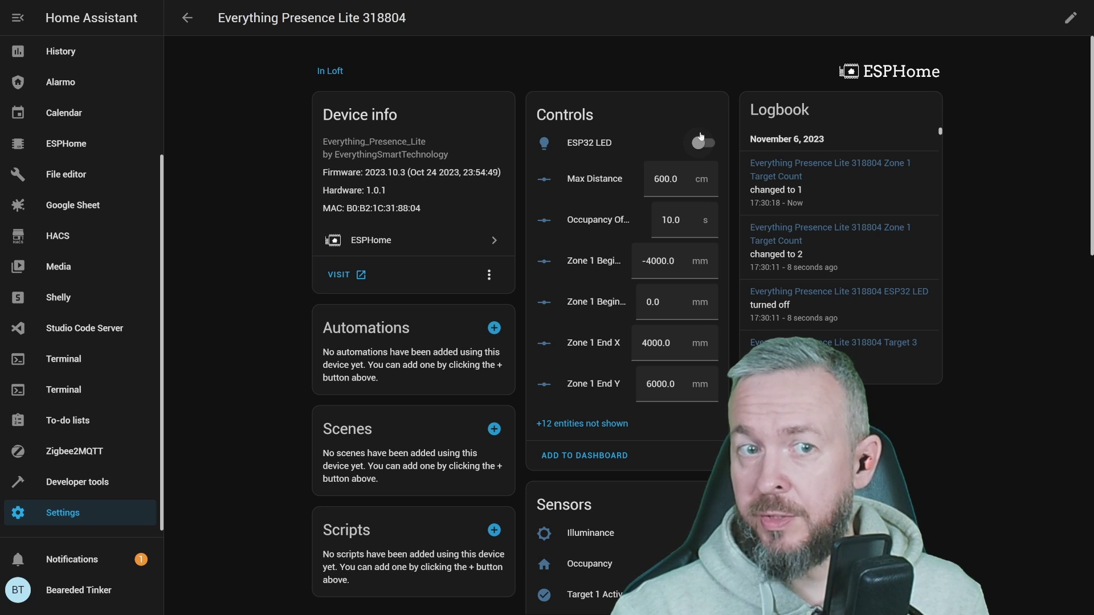
- Show the remaining zone entities and enable Zone 2 Begin X
{"action": "left_click", "coordinate": [544, 424]}
{"action": "scroll", "coordinate": [581, 325], "scroll_direction": "down", "scroll_amount": 3}
{"action": "left_click", "coordinate": [600, 255]}
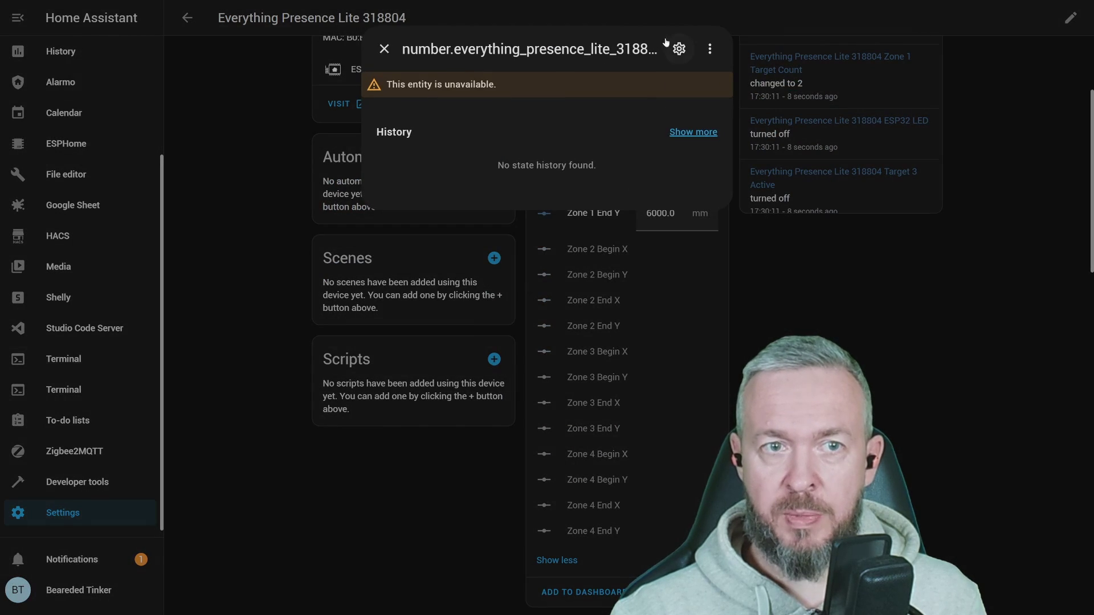
{"action": "left_click", "coordinate": [672, 45]}
{"action": "left_click", "coordinate": [705, 88]}
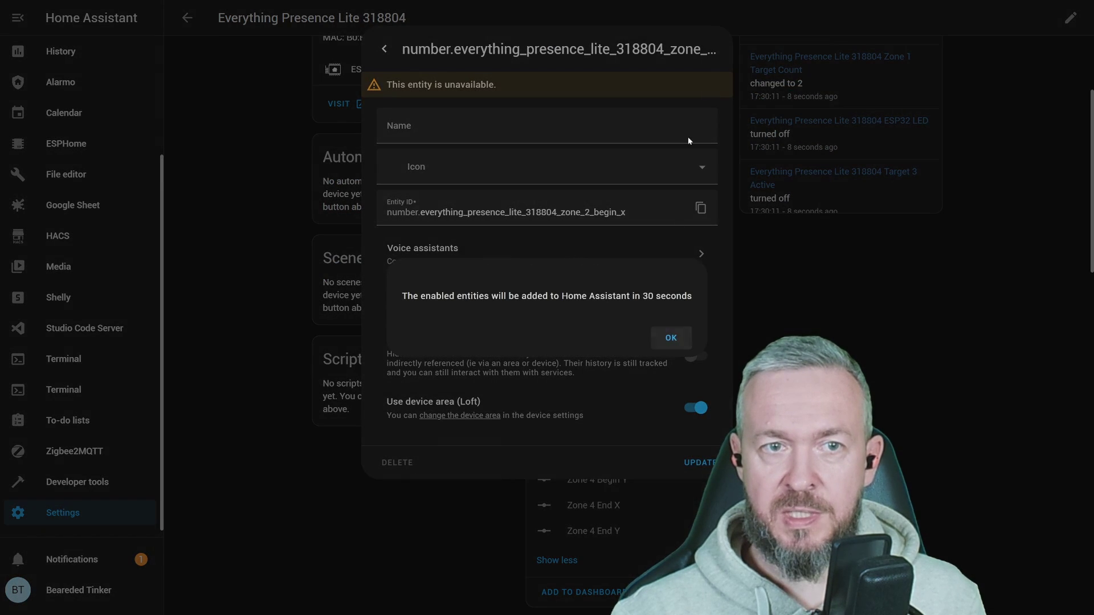
{"action": "left_click", "coordinate": [680, 342]}
- Enable the Zone 2 Begin Y entity as well
{"action": "left_click", "coordinate": [638, 279]}
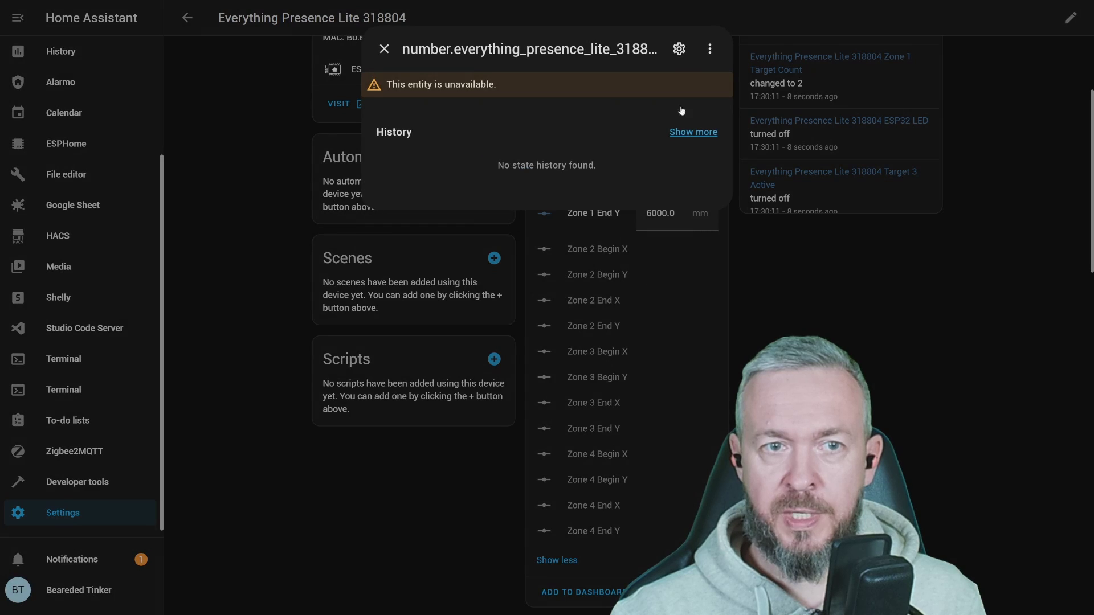
{"action": "left_click", "coordinate": [672, 46]}
{"action": "left_click", "coordinate": [704, 88]}
{"action": "left_click", "coordinate": [684, 339]}
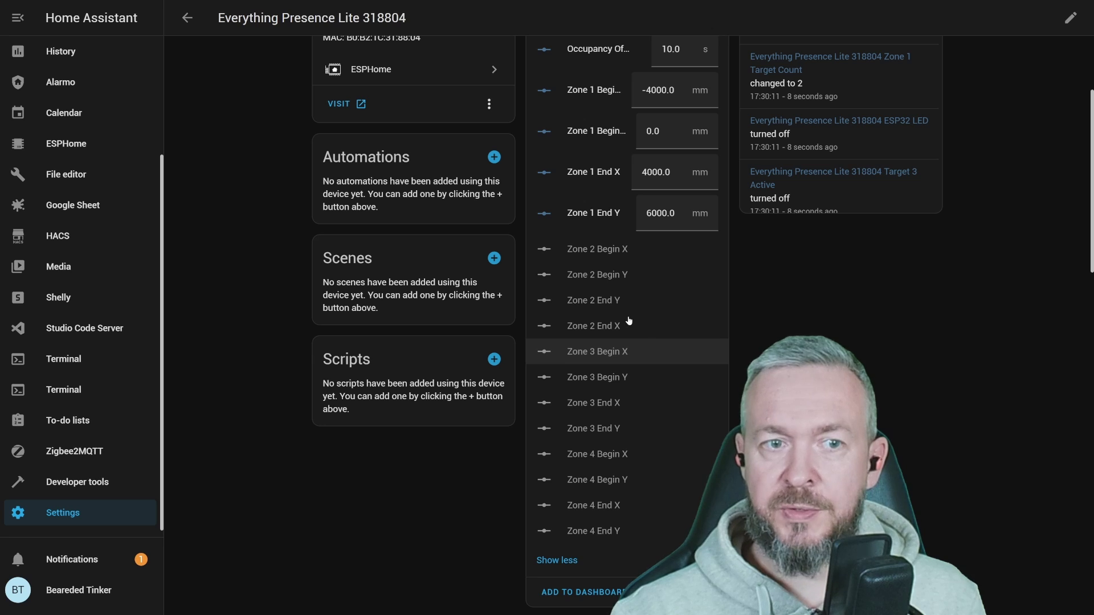
{"action": "scroll", "coordinate": [631, 308], "scroll_direction": "up", "scroll_amount": 1}
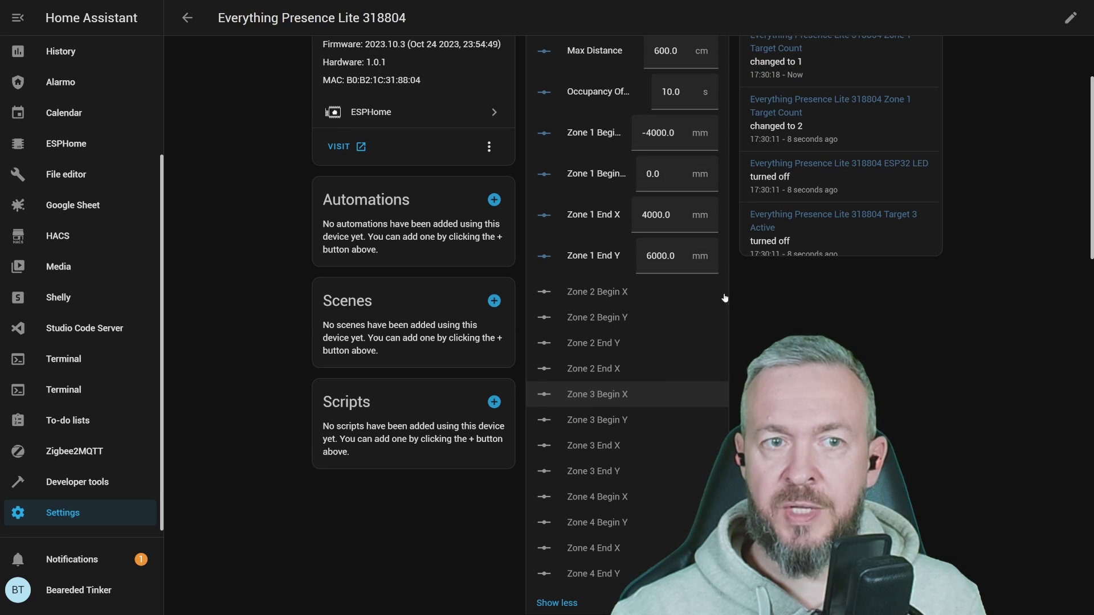
{"action": "scroll", "coordinate": [658, 208], "scroll_direction": "up", "scroll_amount": 3}
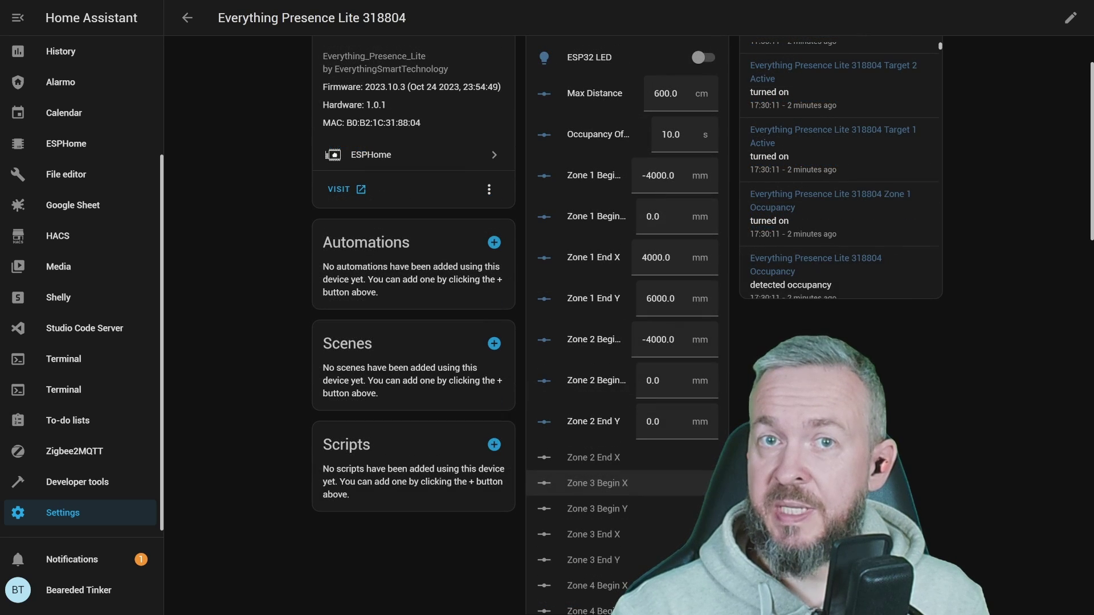
{"action": "scroll", "coordinate": [678, 217], "scroll_direction": "down", "scroll_amount": 2}
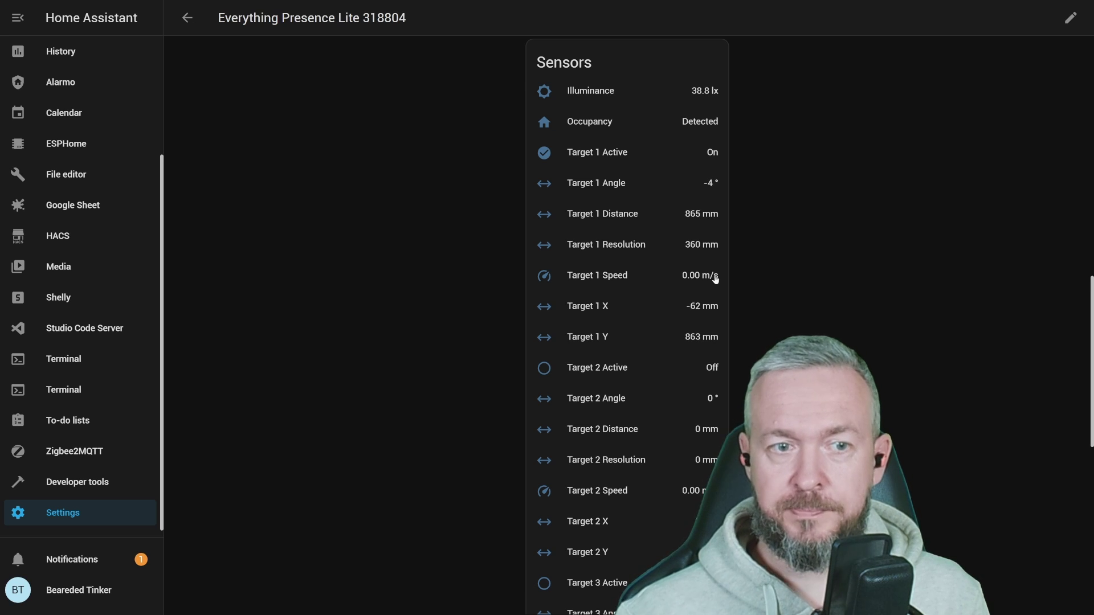
{"action": "scroll", "coordinate": [715, 278], "scroll_direction": "up", "scroll_amount": 1}
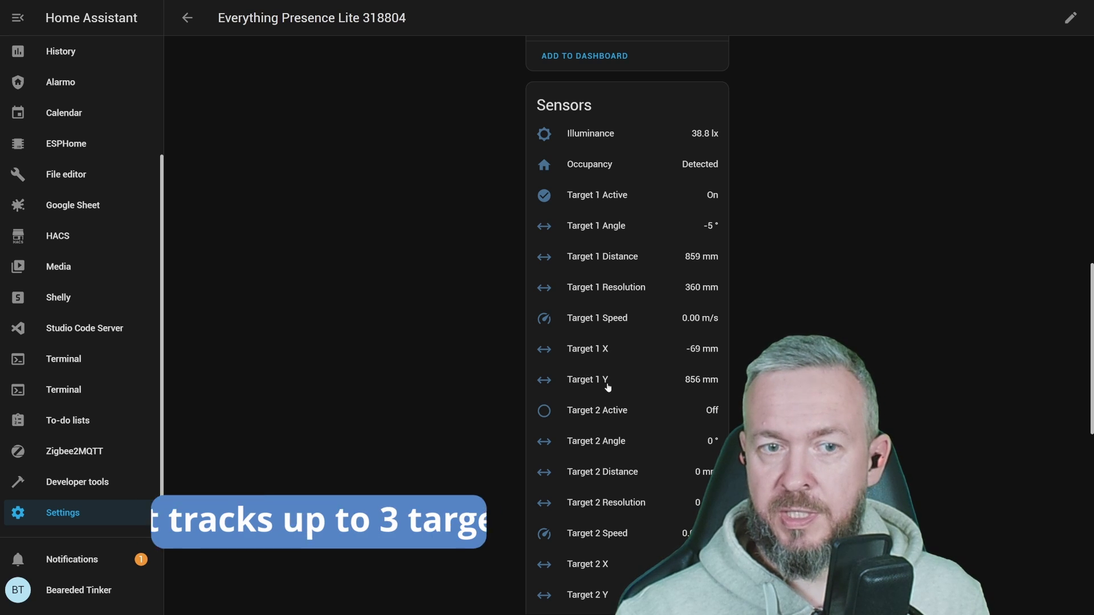
{"action": "scroll", "coordinate": [608, 387], "scroll_direction": "down", "scroll_amount": 3}
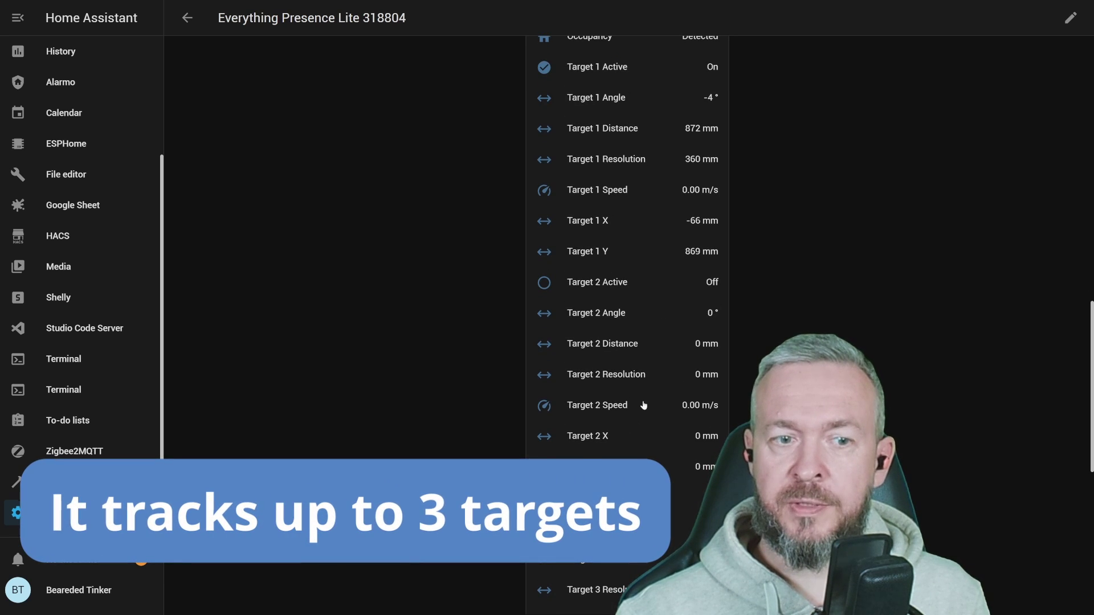
{"action": "scroll", "coordinate": [638, 399], "scroll_direction": "down", "scroll_amount": 9}
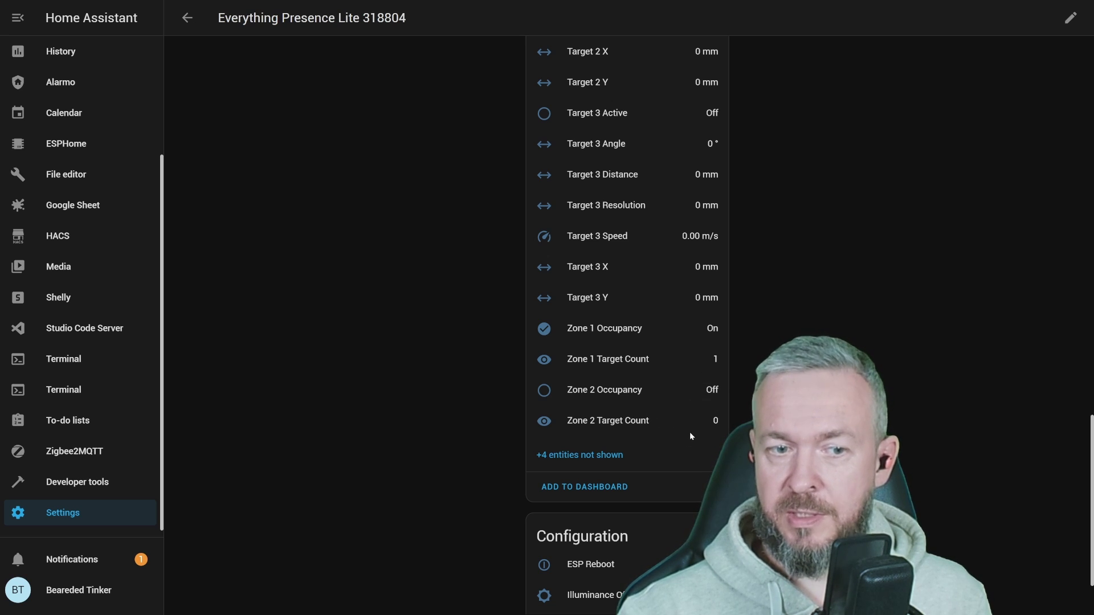
- Scroll down the device page toward the Configuration card
{"action": "scroll", "coordinate": [693, 436], "scroll_direction": "down", "scroll_amount": 2}
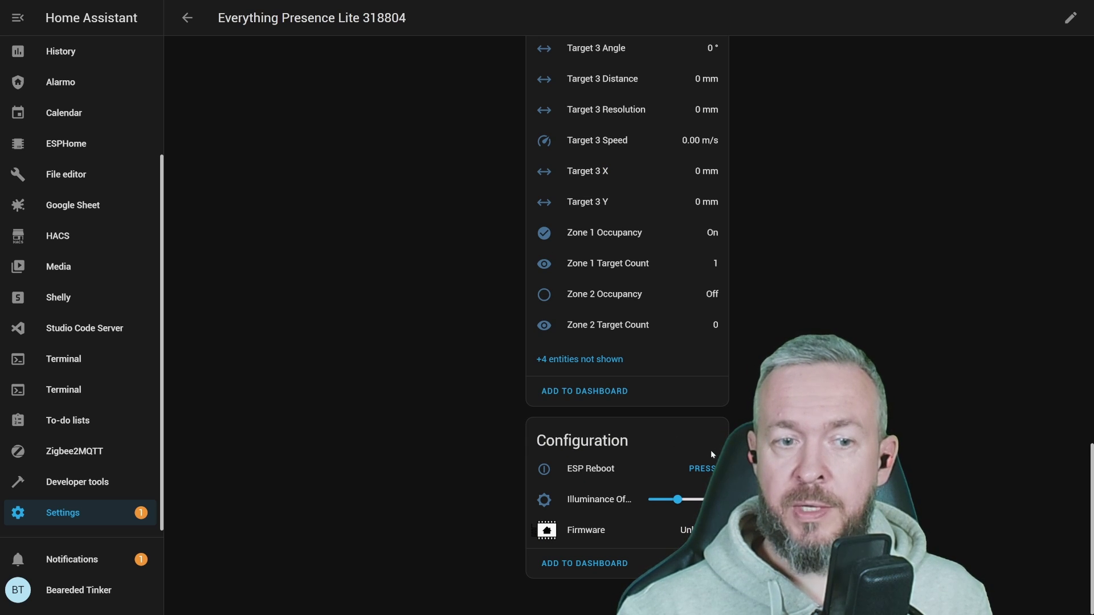
{"action": "mouse_move", "coordinate": [679, 501]}
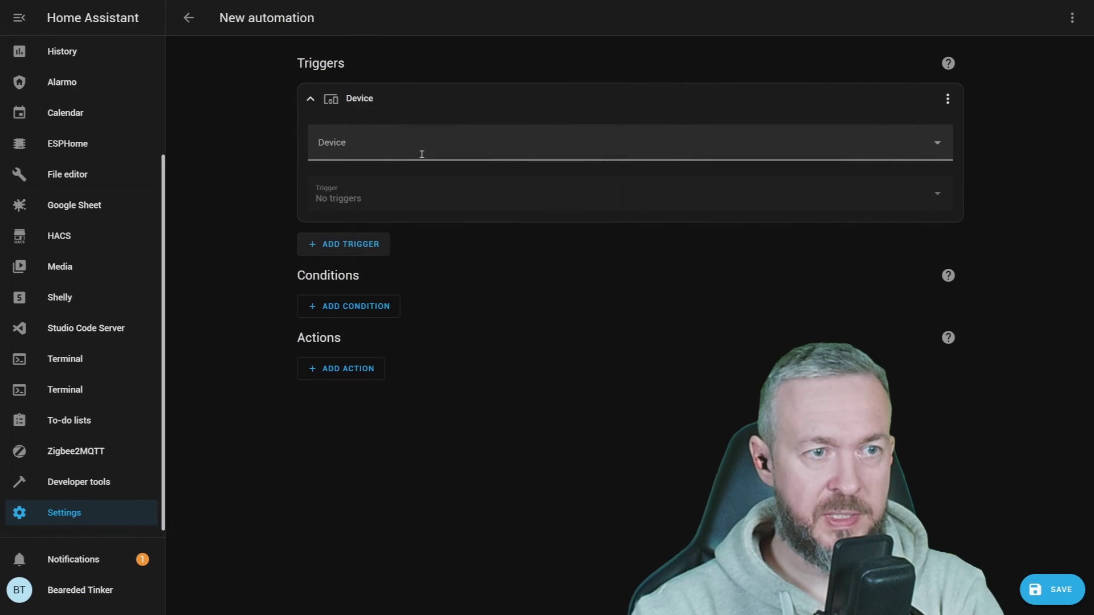
- Set the trigger to Everything Presence Lite 318804's Zone 1 Occupancy turning on
{"action": "left_click", "coordinate": [418, 150]}
{"action": "type", "text": "ever"}
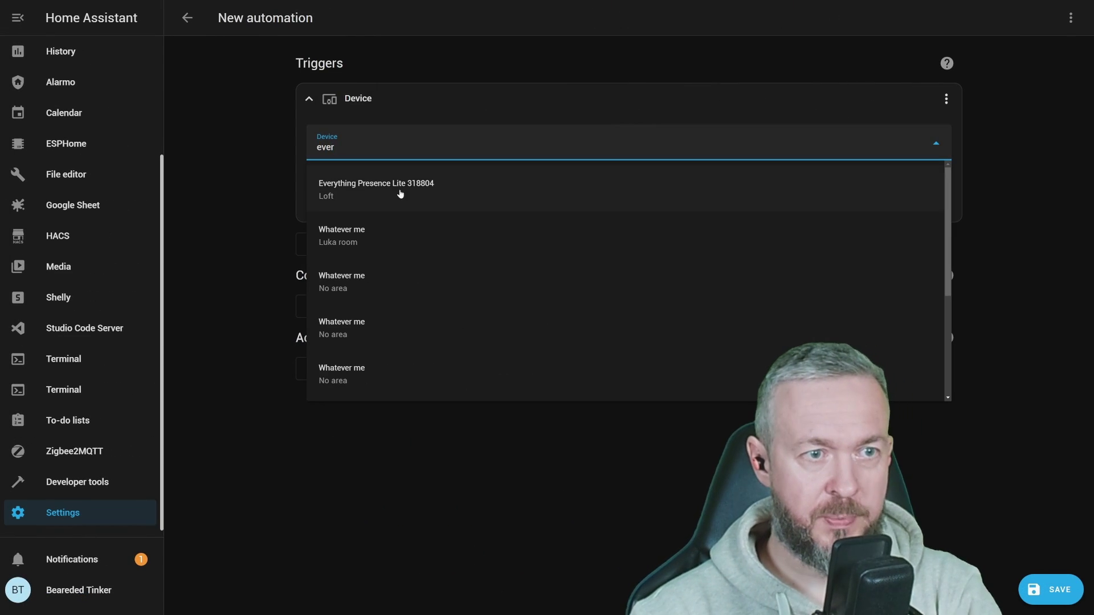
{"action": "left_click", "coordinate": [400, 194]}
{"action": "left_click", "coordinate": [456, 203]}
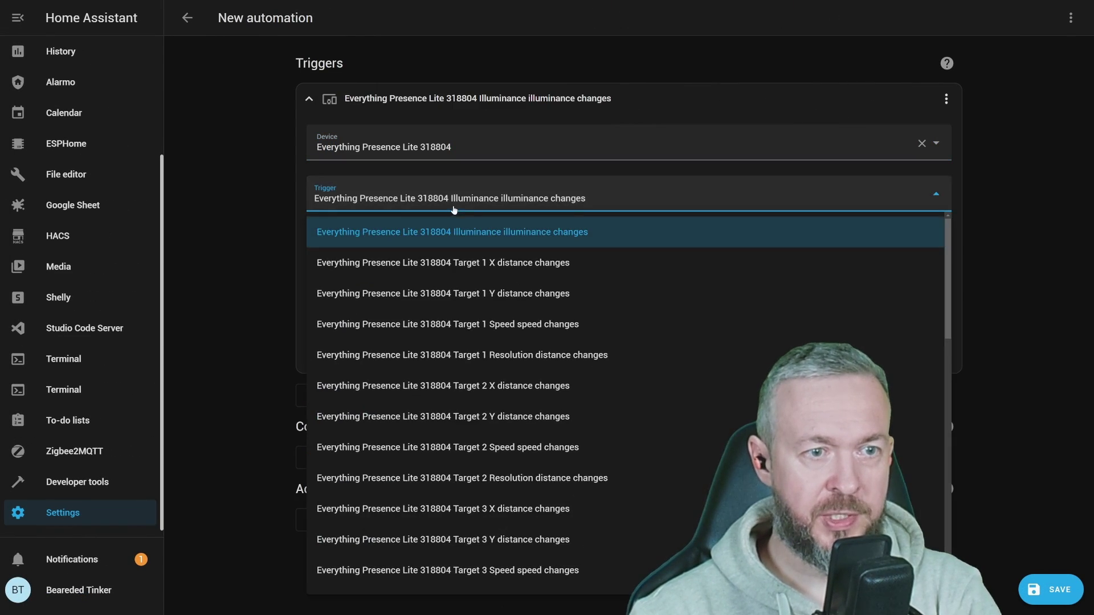
{"action": "scroll", "coordinate": [467, 322], "scroll_direction": "down", "scroll_amount": 5}
{"action": "left_click", "coordinate": [467, 322]}
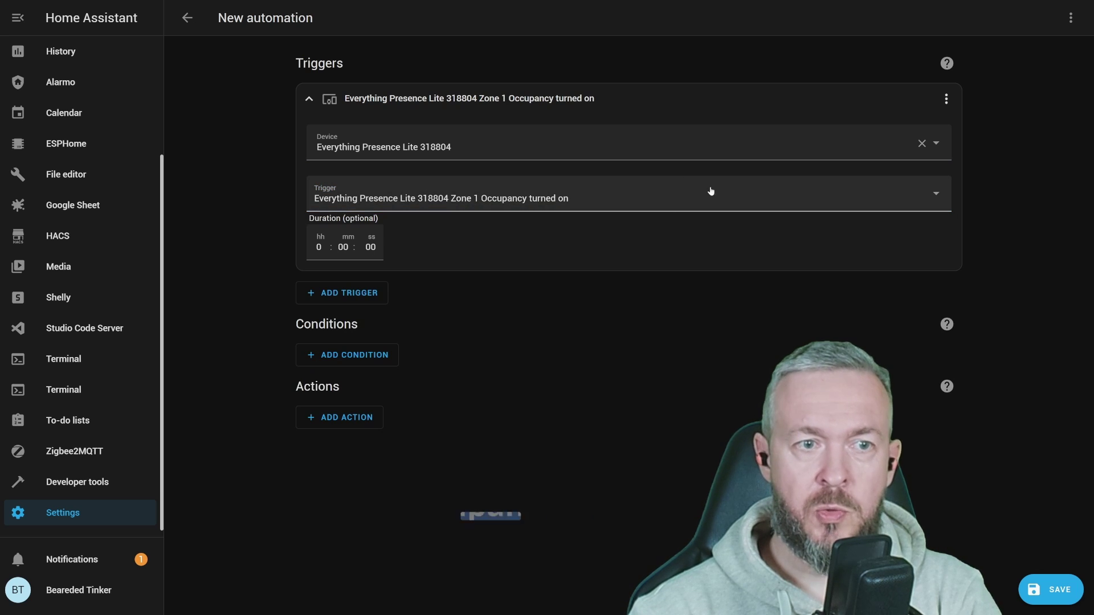
- Add a Numeric state condition requiring Zone 1 Target Count above 1
{"action": "left_click", "coordinate": [351, 359]}
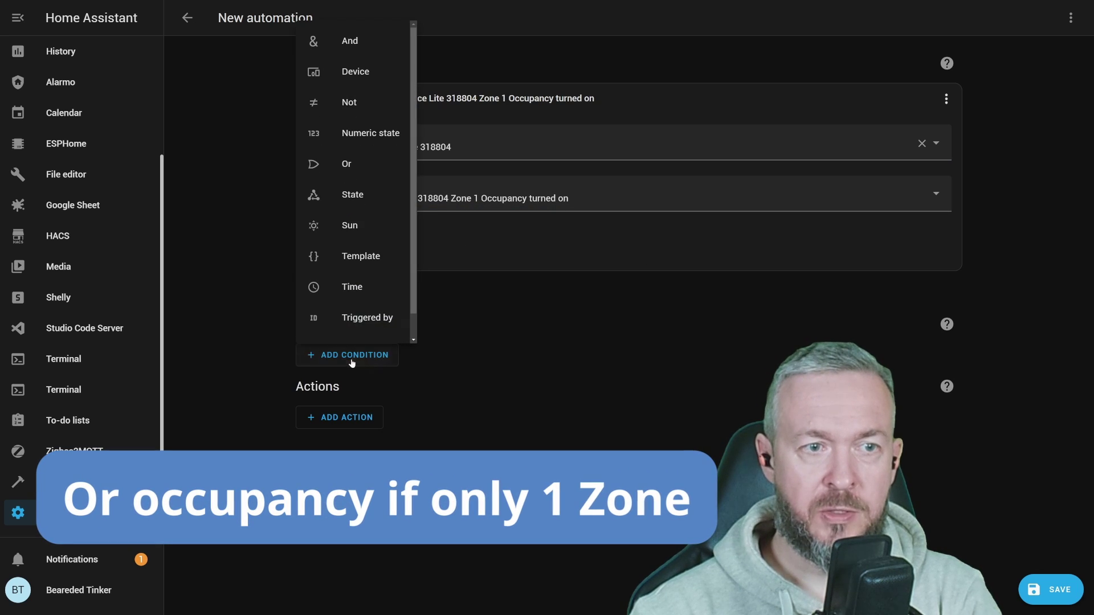
{"action": "left_click", "coordinate": [354, 133]}
{"action": "left_click", "coordinate": [410, 386]}
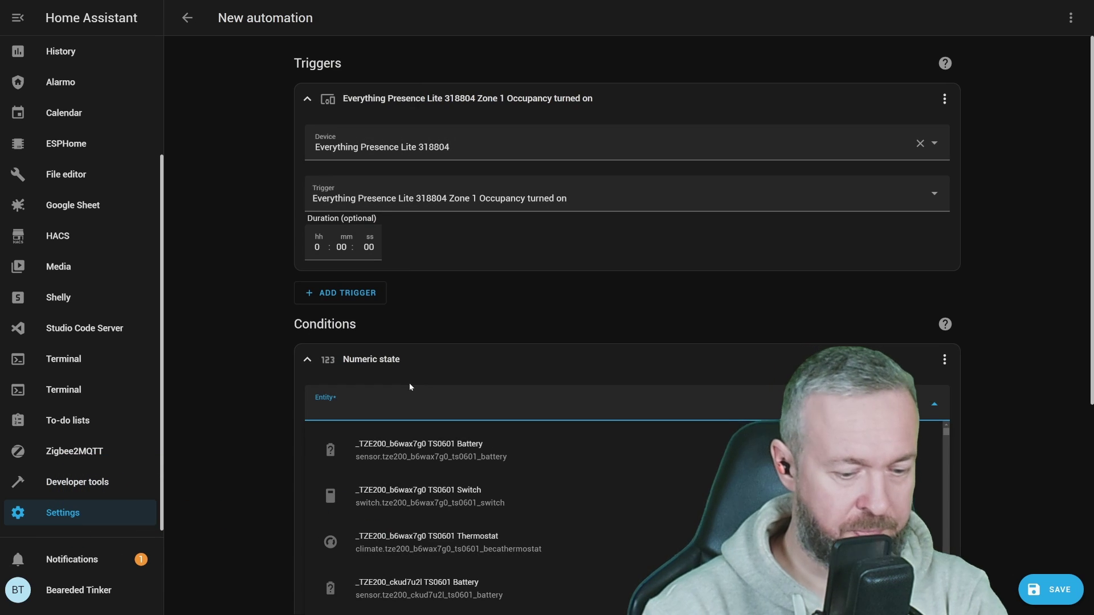
{"action": "type", "text": "zone_1"}
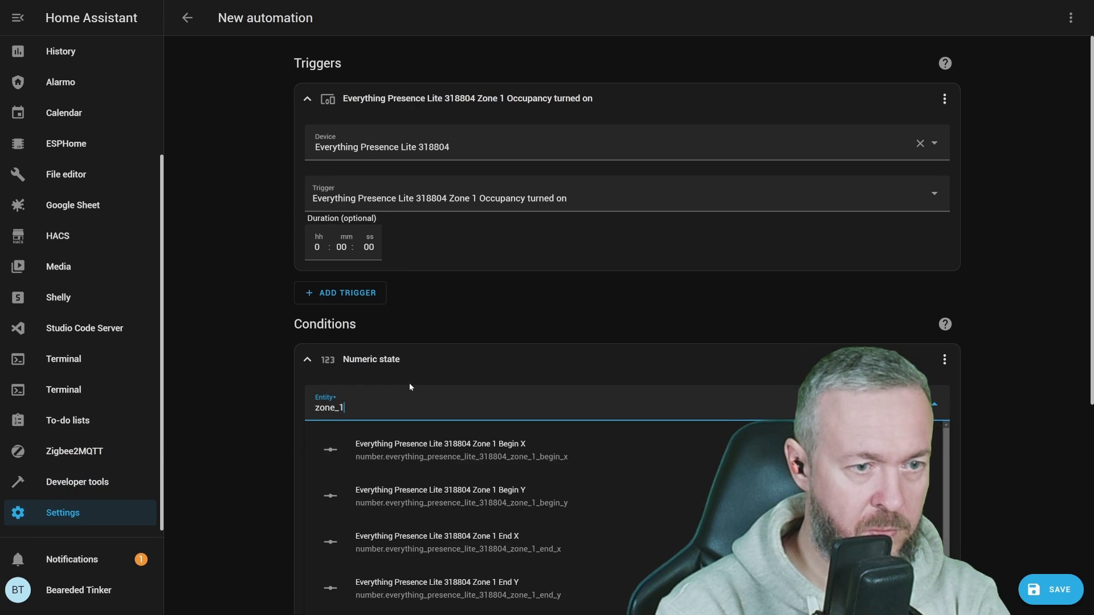
{"action": "left_click", "coordinate": [538, 473]}
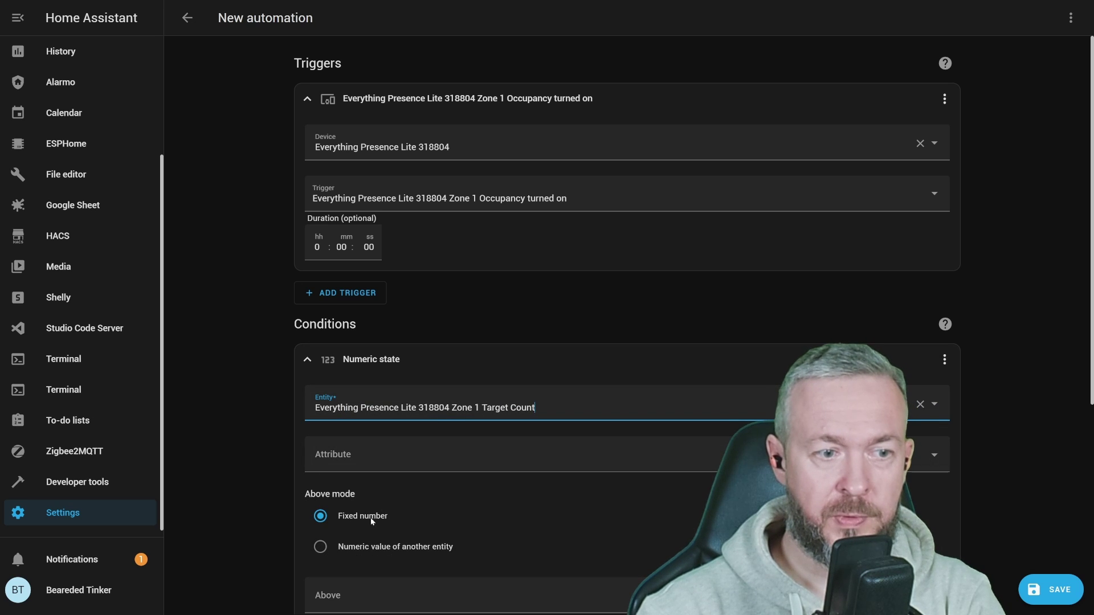
{"action": "scroll", "coordinate": [351, 542], "scroll_direction": "down", "scroll_amount": 2}
{"action": "left_click", "coordinate": [365, 470]}
{"action": "type", "text": "1"}
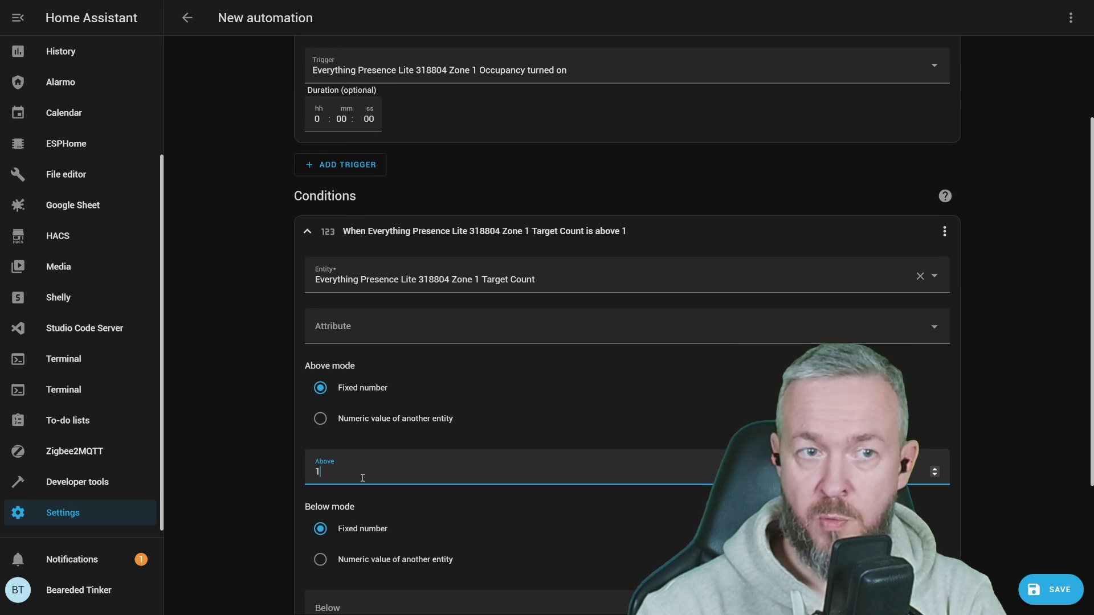
{"action": "left_click", "coordinate": [256, 391]}
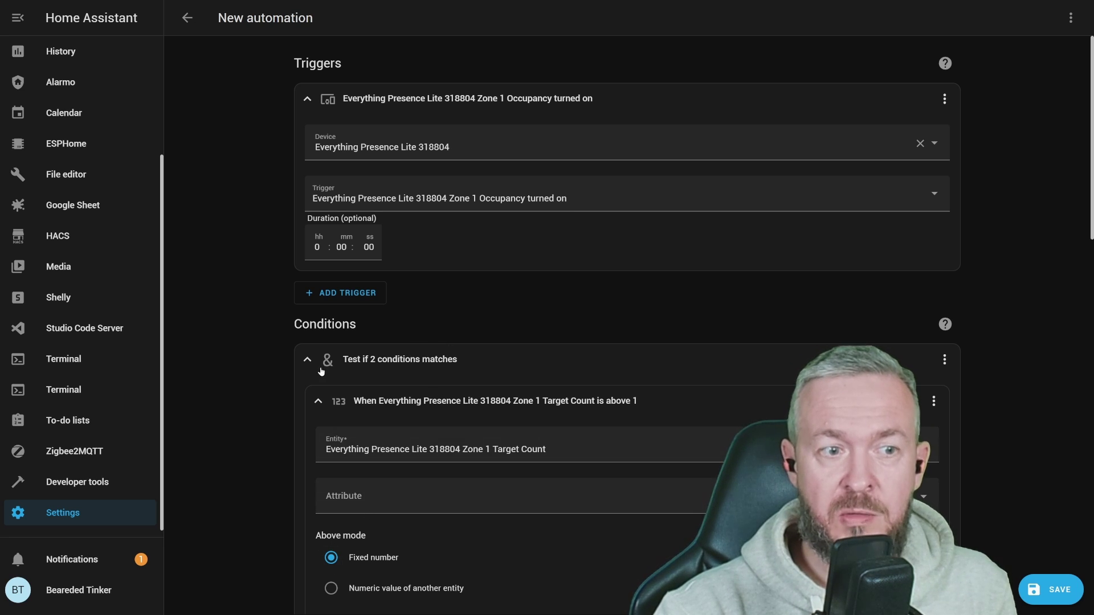
- Scroll through the automation to review the And conditions, including Illuminance below 40
{"action": "scroll", "coordinate": [445, 371], "scroll_direction": "down", "scroll_amount": 2}
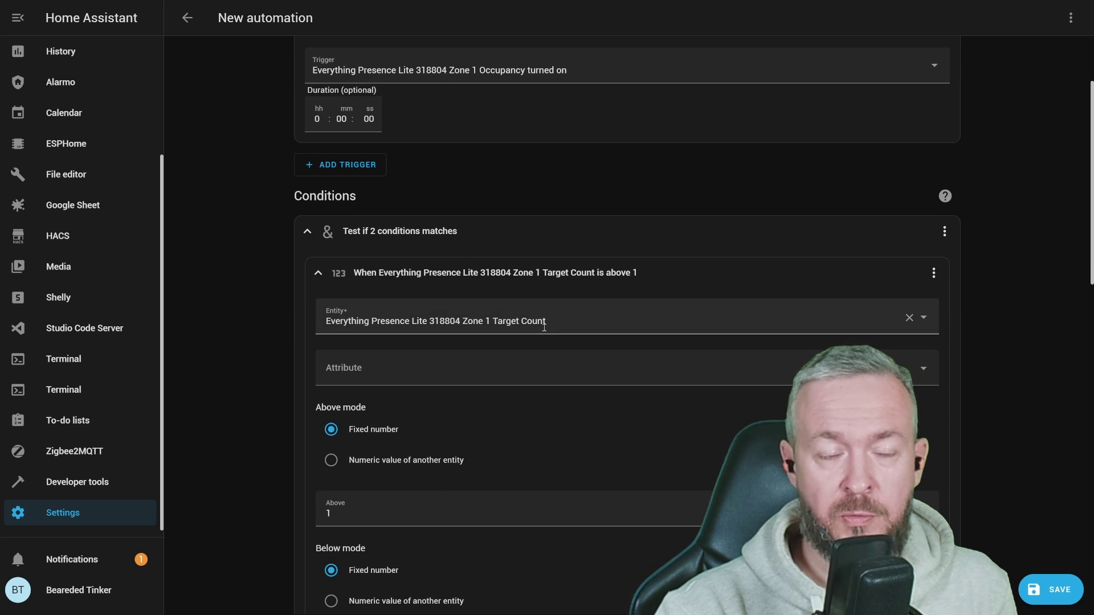
{"action": "scroll", "coordinate": [506, 317], "scroll_direction": "down", "scroll_amount": 2}
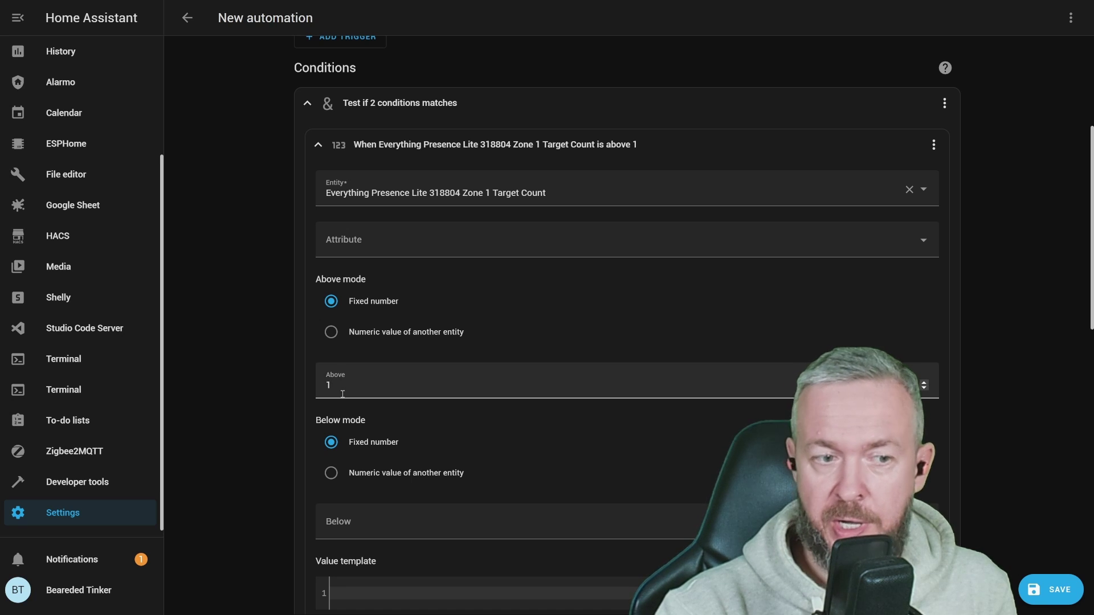
{"action": "scroll", "coordinate": [343, 394], "scroll_direction": "down", "scroll_amount": 6}
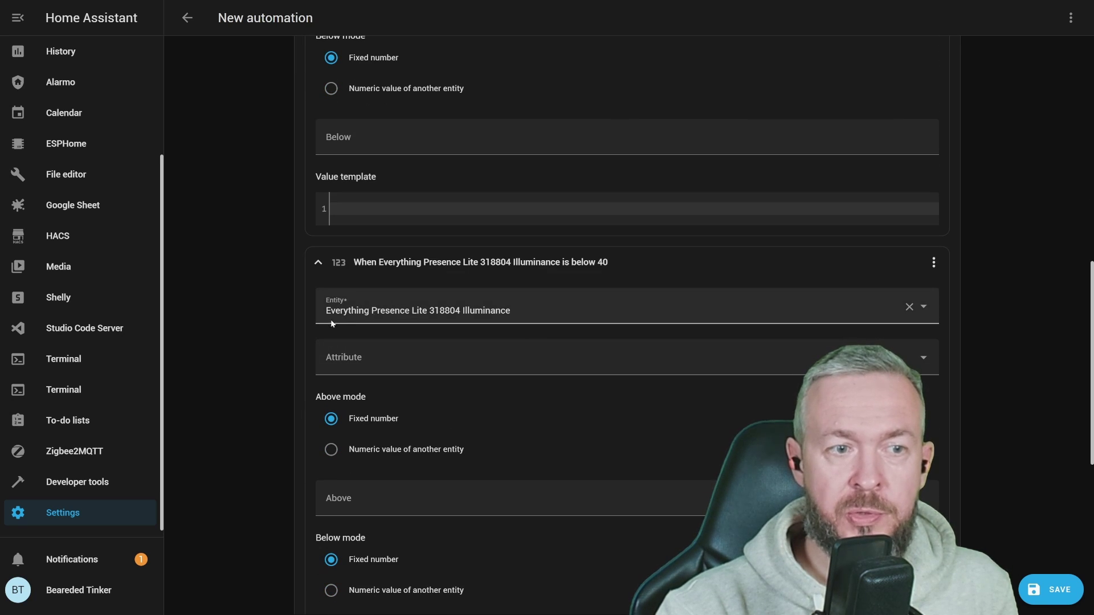
{"action": "scroll", "coordinate": [483, 320], "scroll_direction": "down", "scroll_amount": 1}
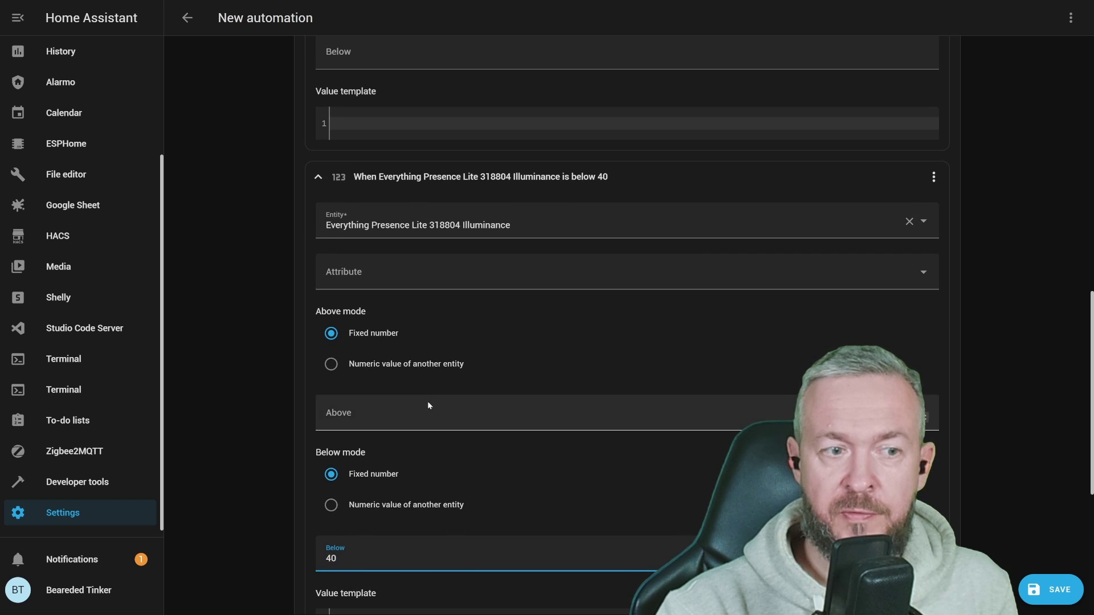
{"action": "scroll", "coordinate": [416, 407], "scroll_direction": "down", "scroll_amount": 2}
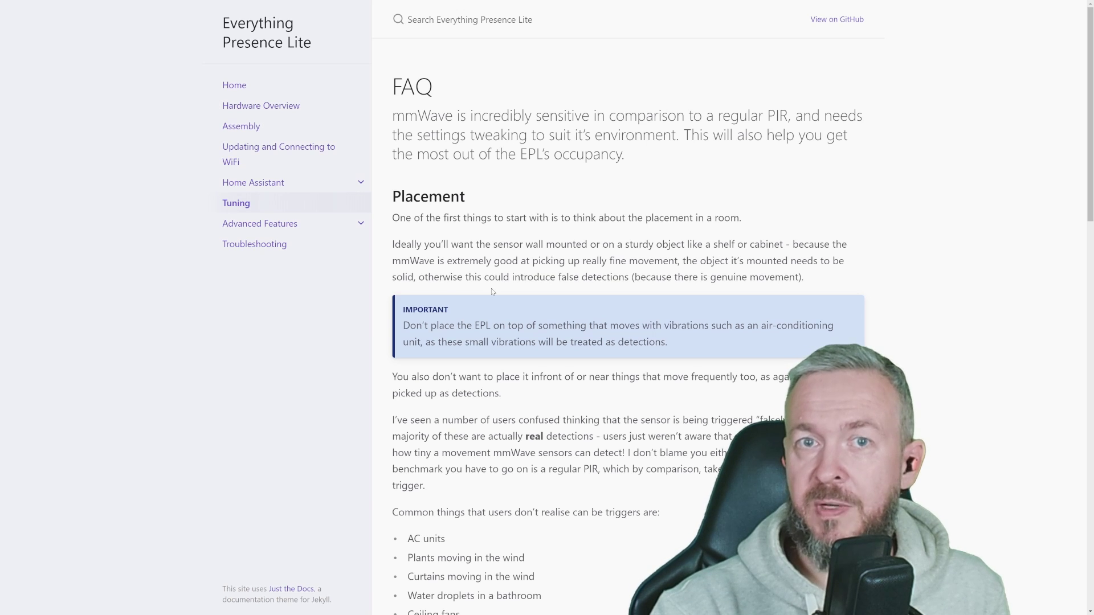
- Scroll through the Tuning page's sensor placement FAQ
{"action": "scroll", "coordinate": [491, 288], "scroll_direction": "down", "scroll_amount": 4}
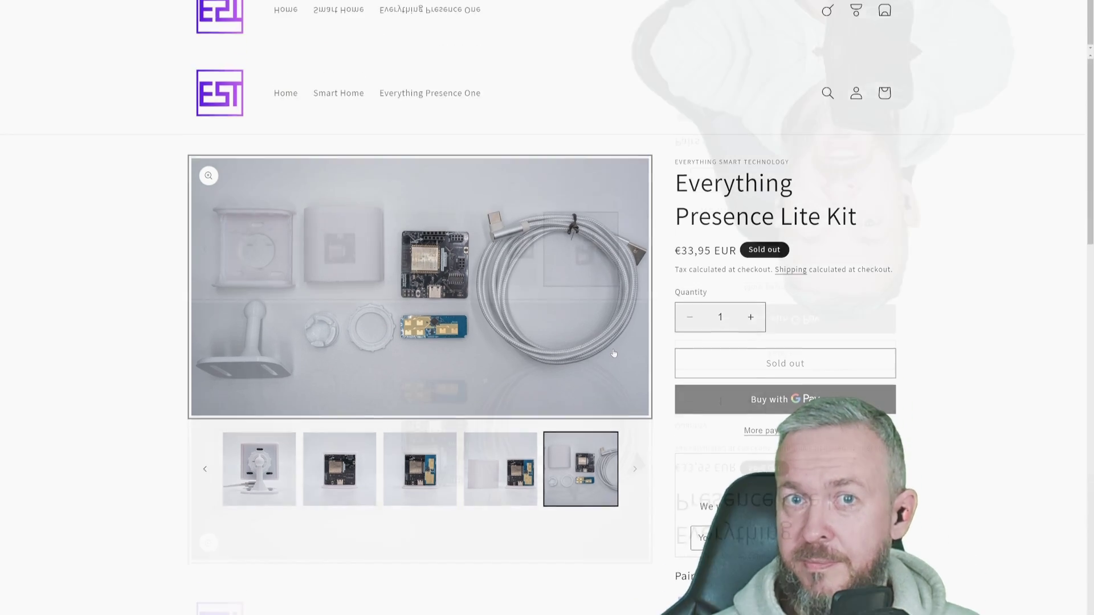
{"action": "scroll", "coordinate": [486, 284], "scroll_direction": "down", "scroll_amount": 4}
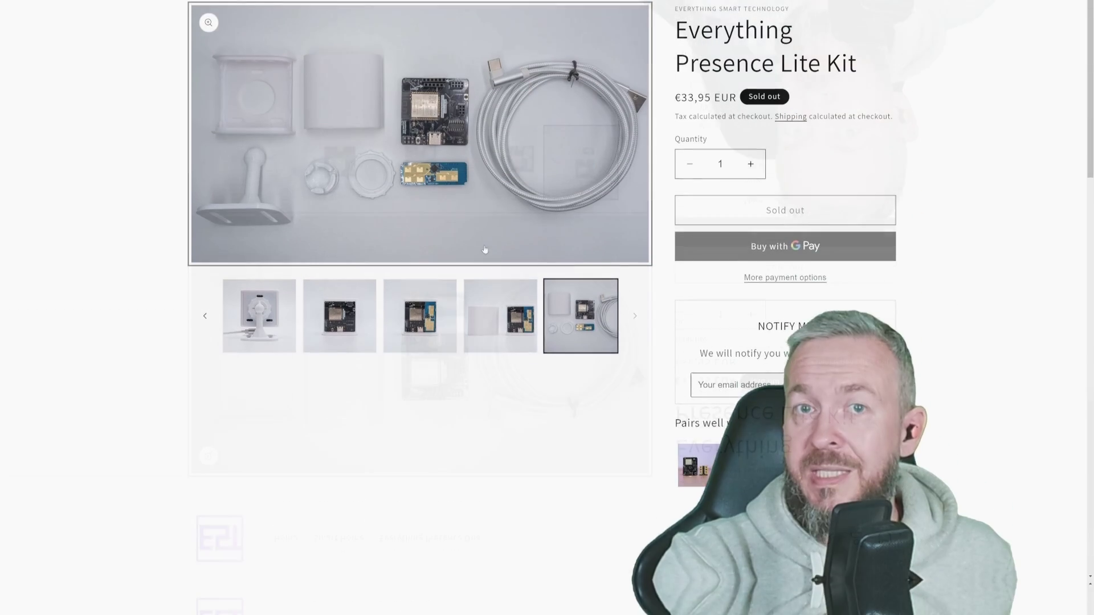
{"action": "scroll", "coordinate": [485, 284], "scroll_direction": "down", "scroll_amount": 5}
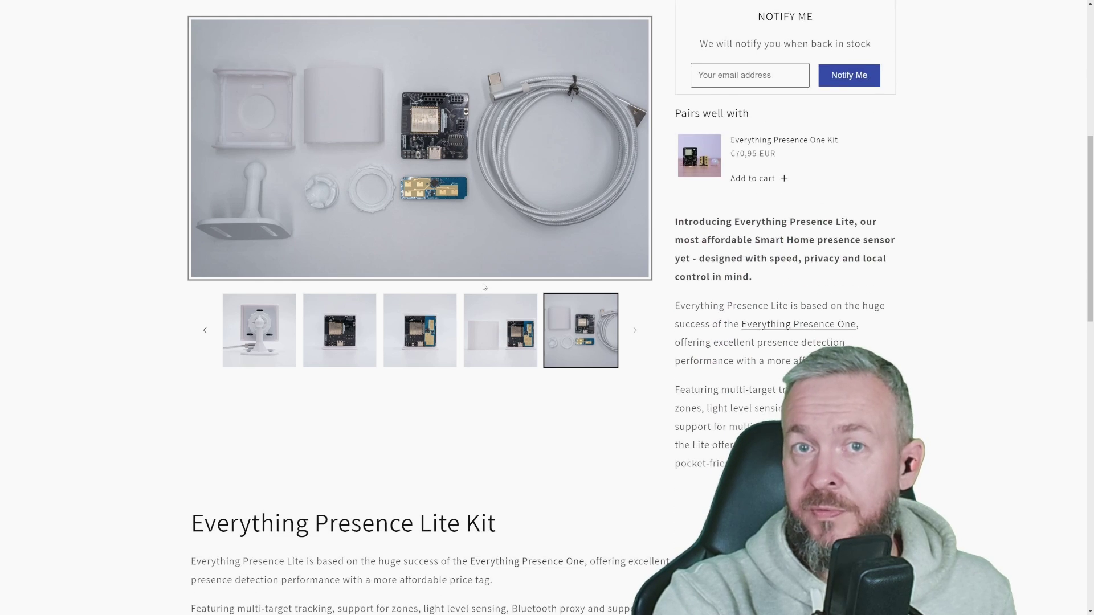